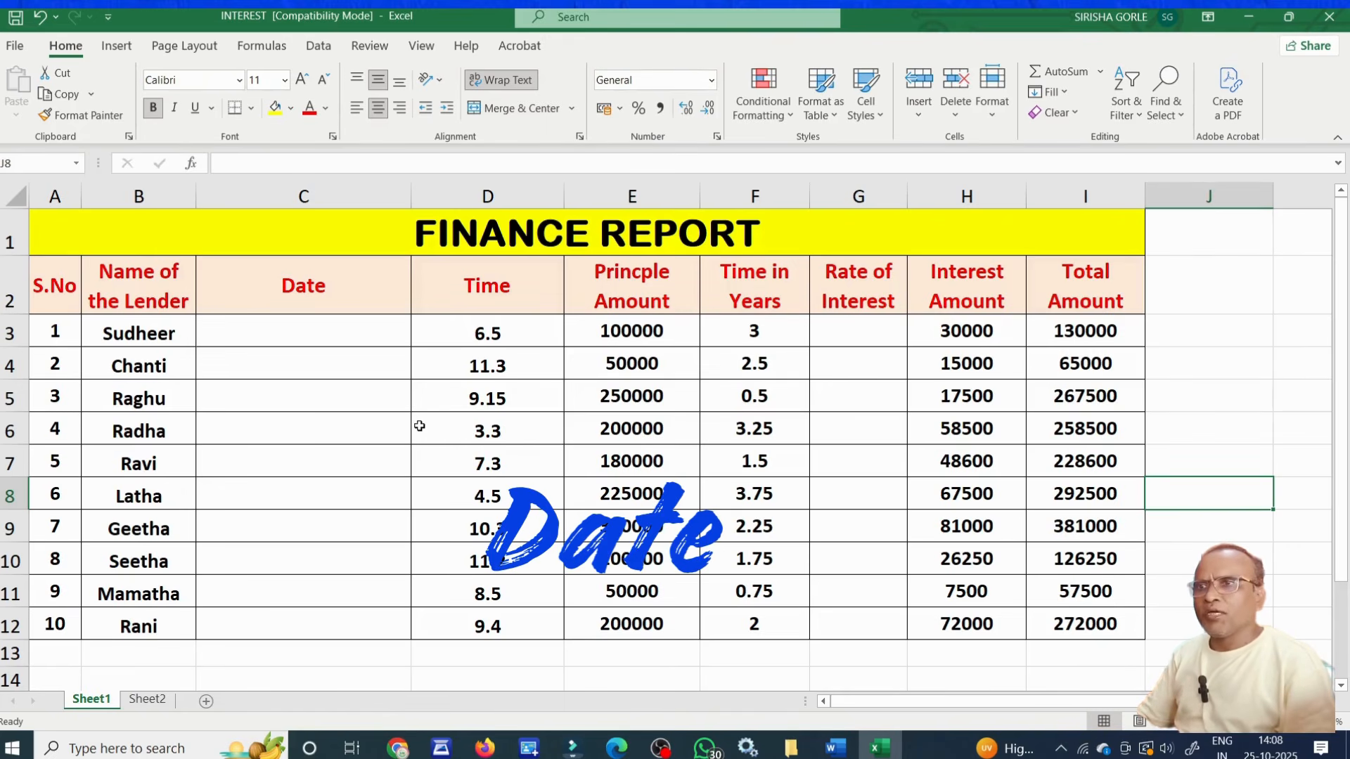
Fill the Date column C3:C12 with consecutive dates from 01-Oct to 10-Oct and apply the Short Date format.
left_click_drag(362, 340, 359, 597)
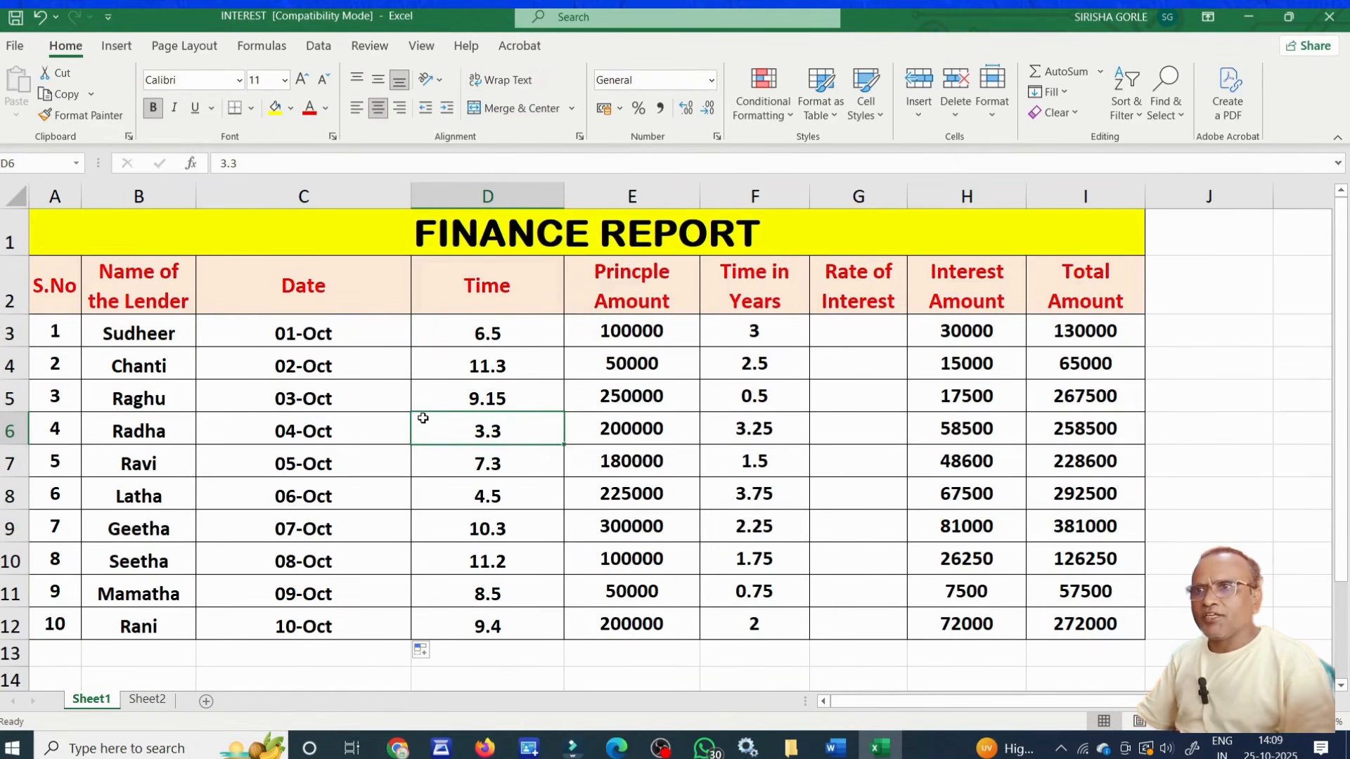
left_click_drag(372, 334, 365, 621)
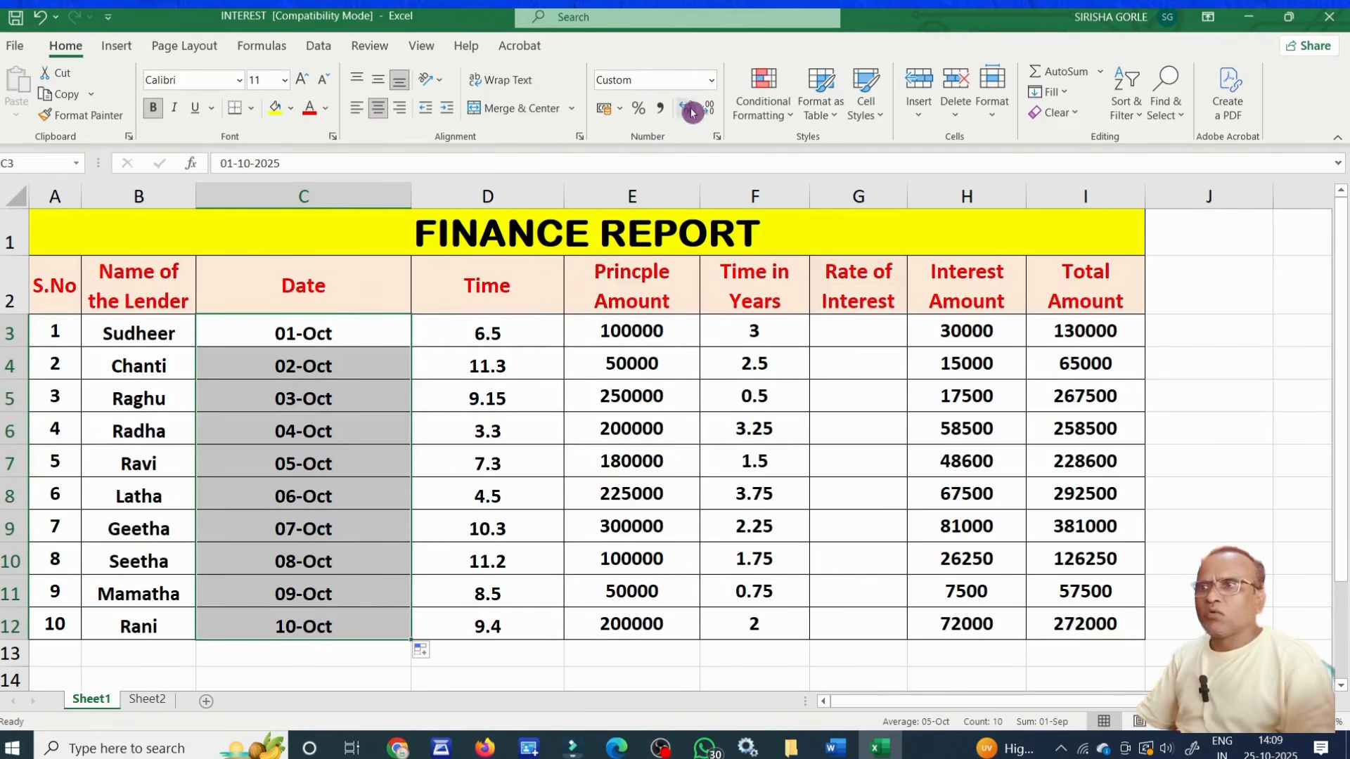
left_click(712, 82)
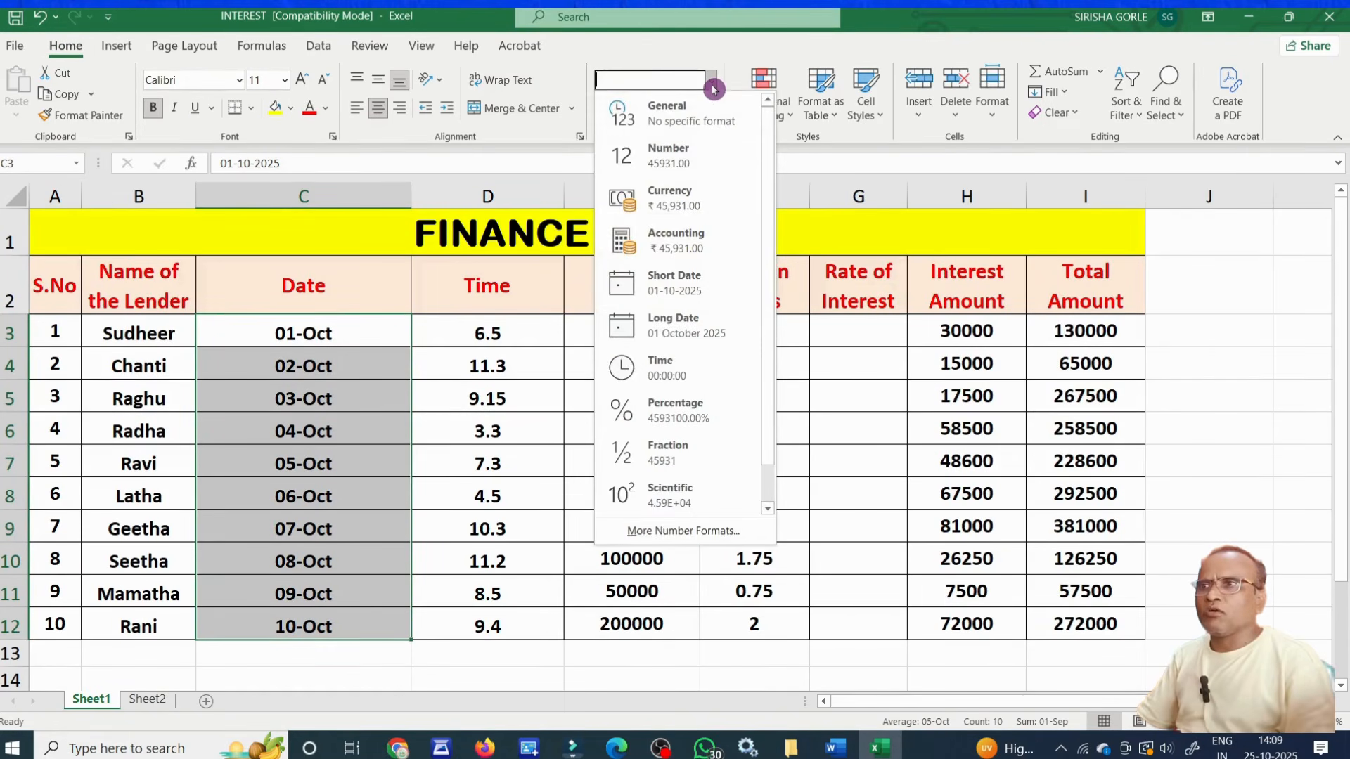
left_click(704, 288)
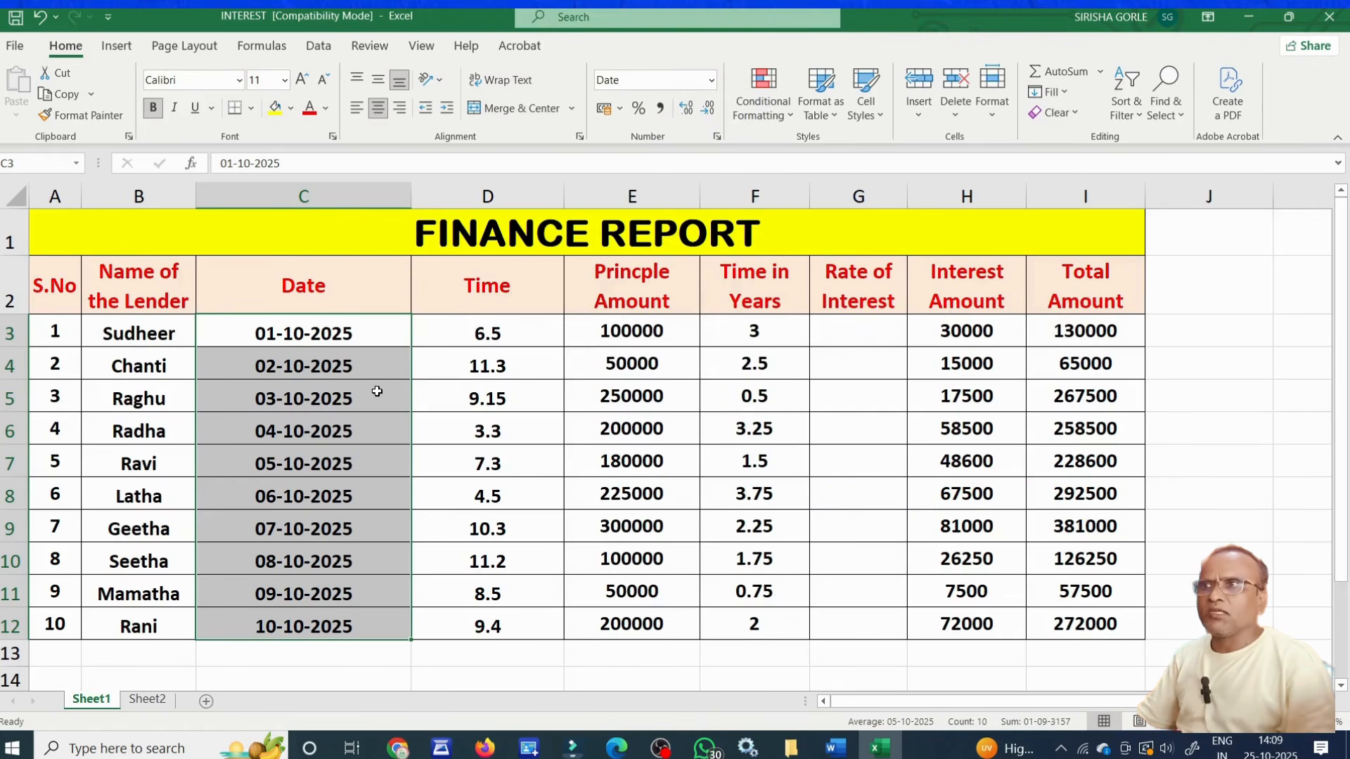
Change the dates in C3:C12 to the Long Date format.
left_click(708, 81)
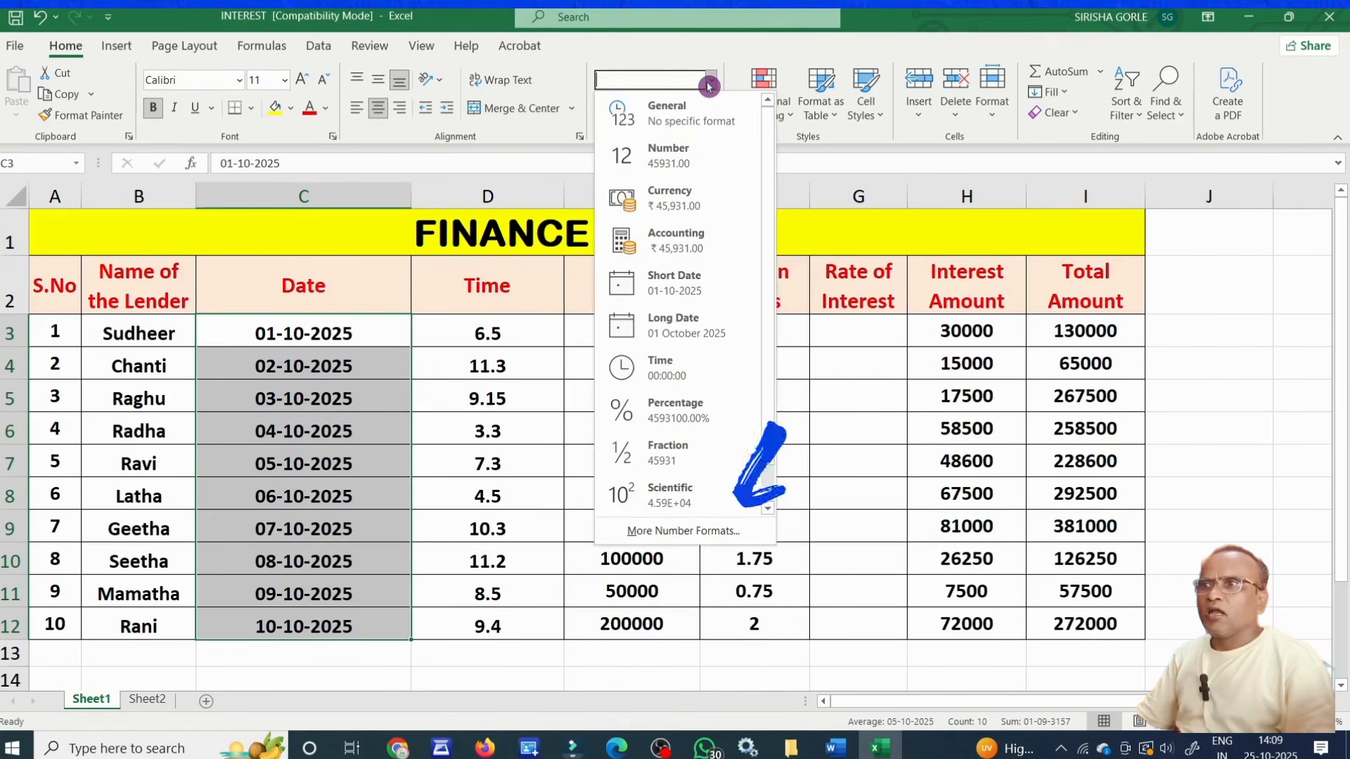
left_click(686, 325)
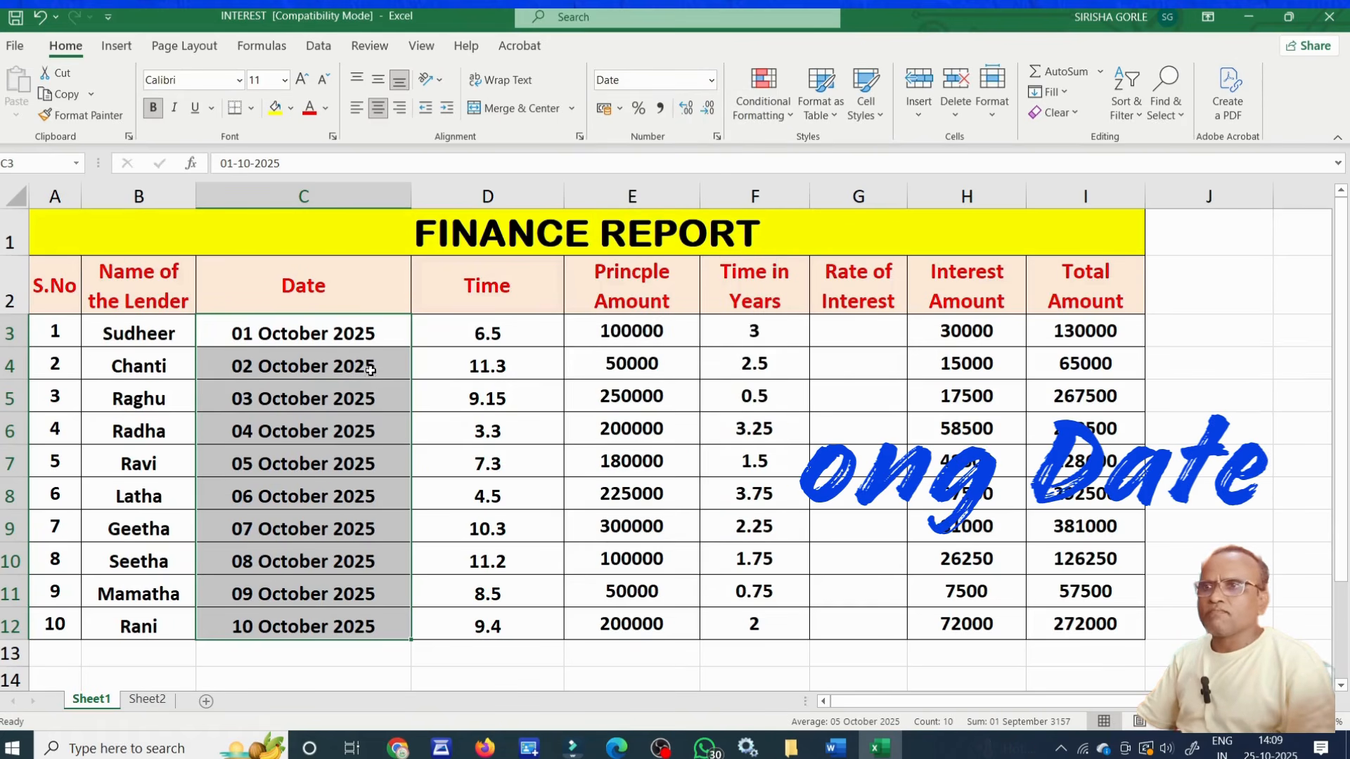
left_click(394, 434)
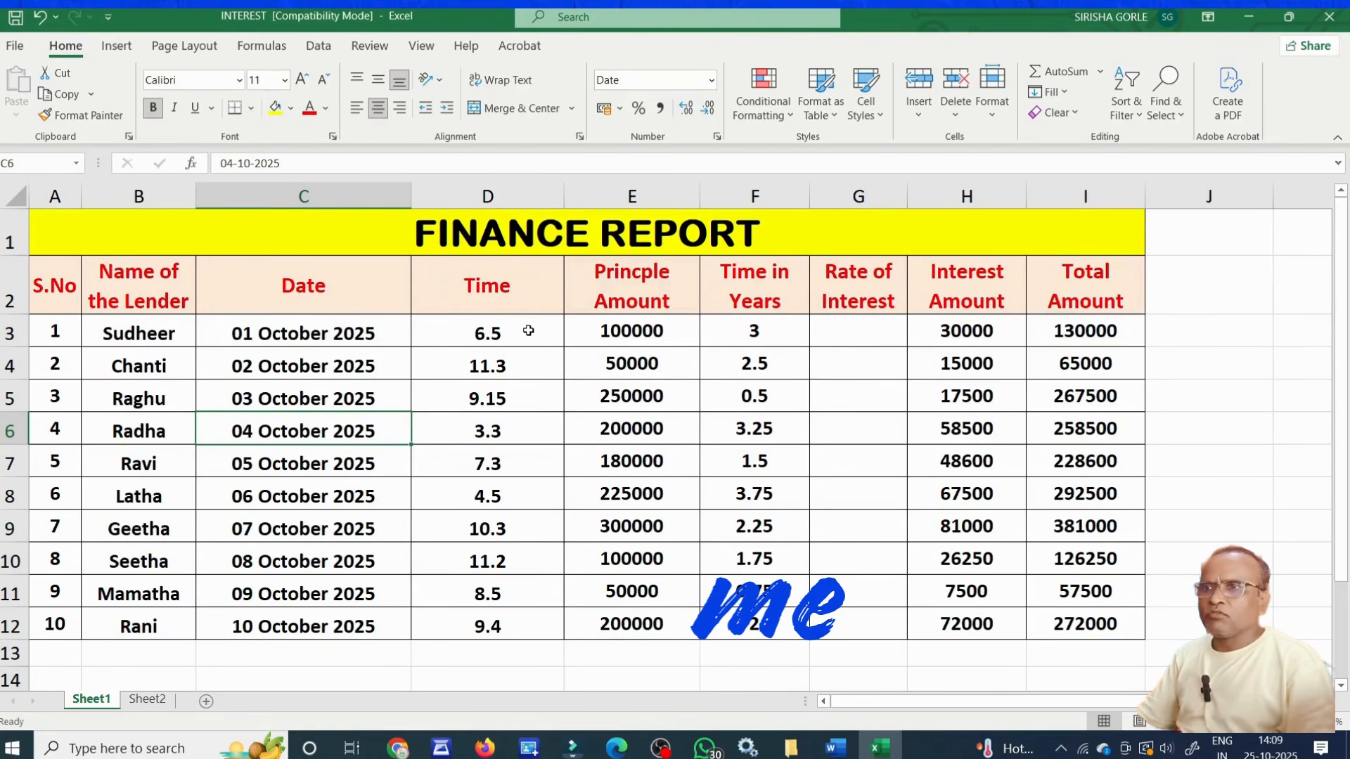
Apply the Time number format to the Time column values in D3:D12.
left_click_drag(528, 331, 497, 628)
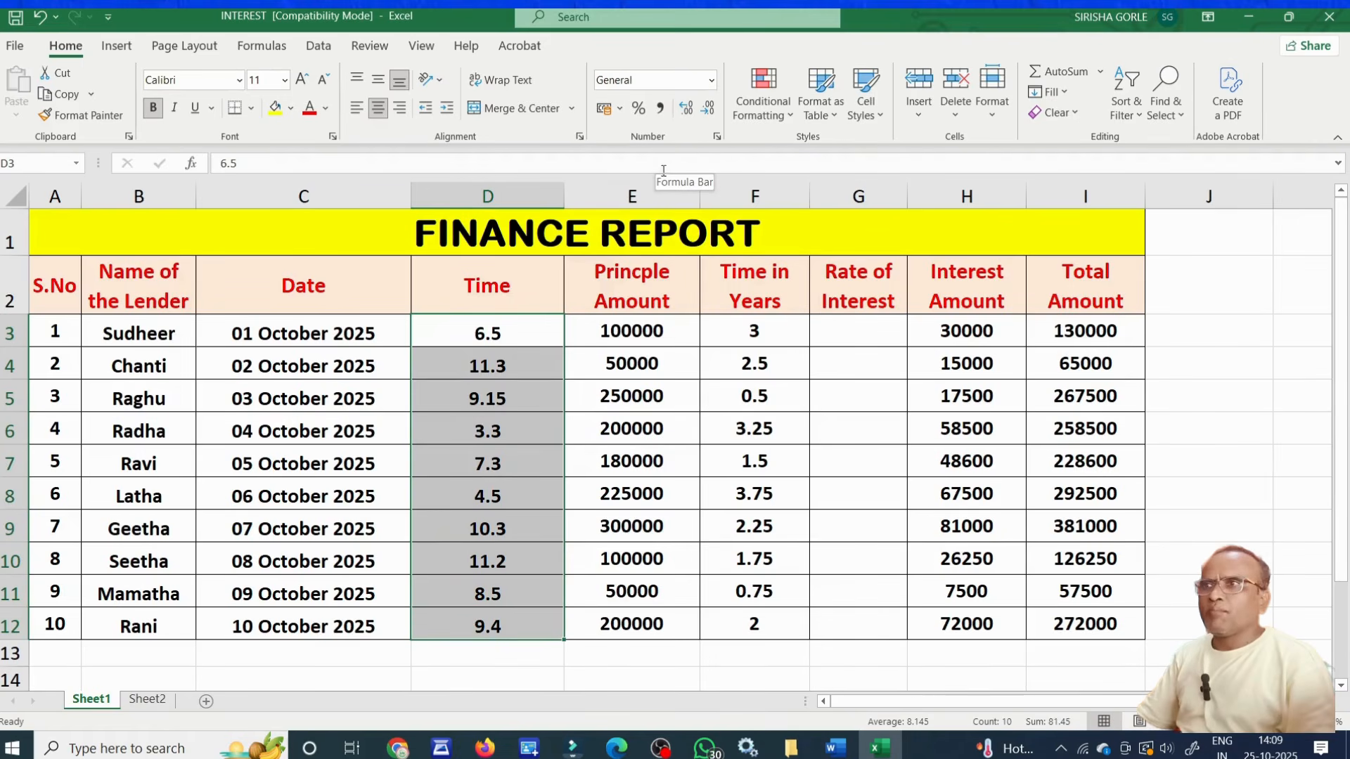
left_click(711, 80)
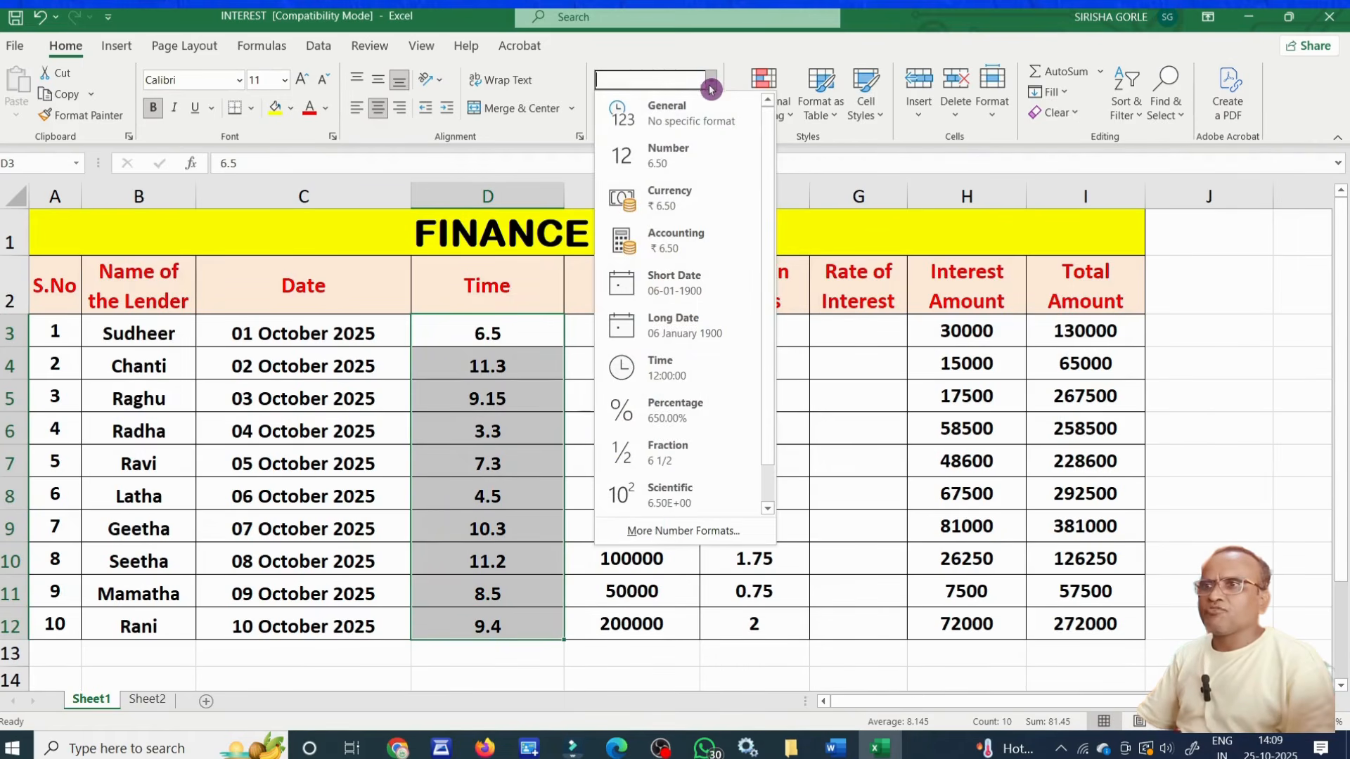
left_click(686, 368)
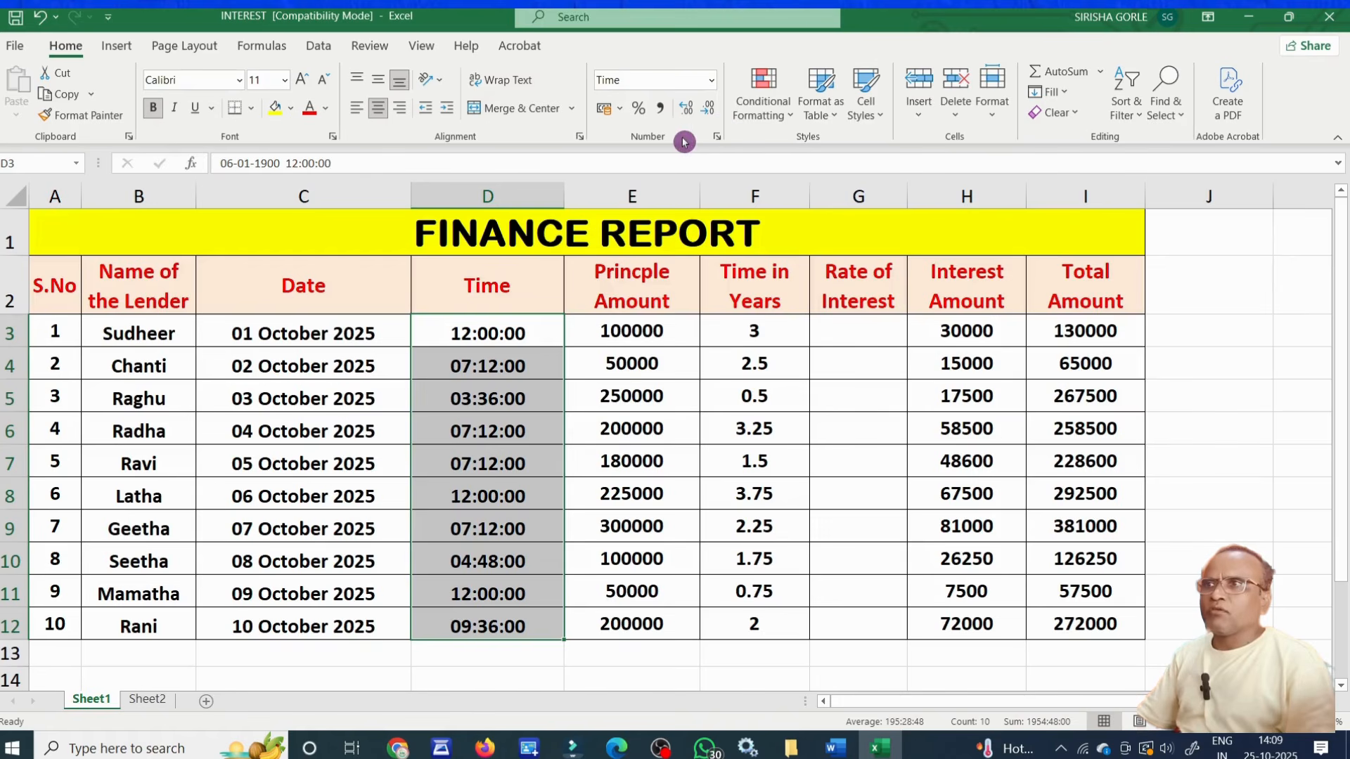
Set the time display type of D3:D12 to the 1.30.55 PM style in the cell format settings.
left_click(718, 140)
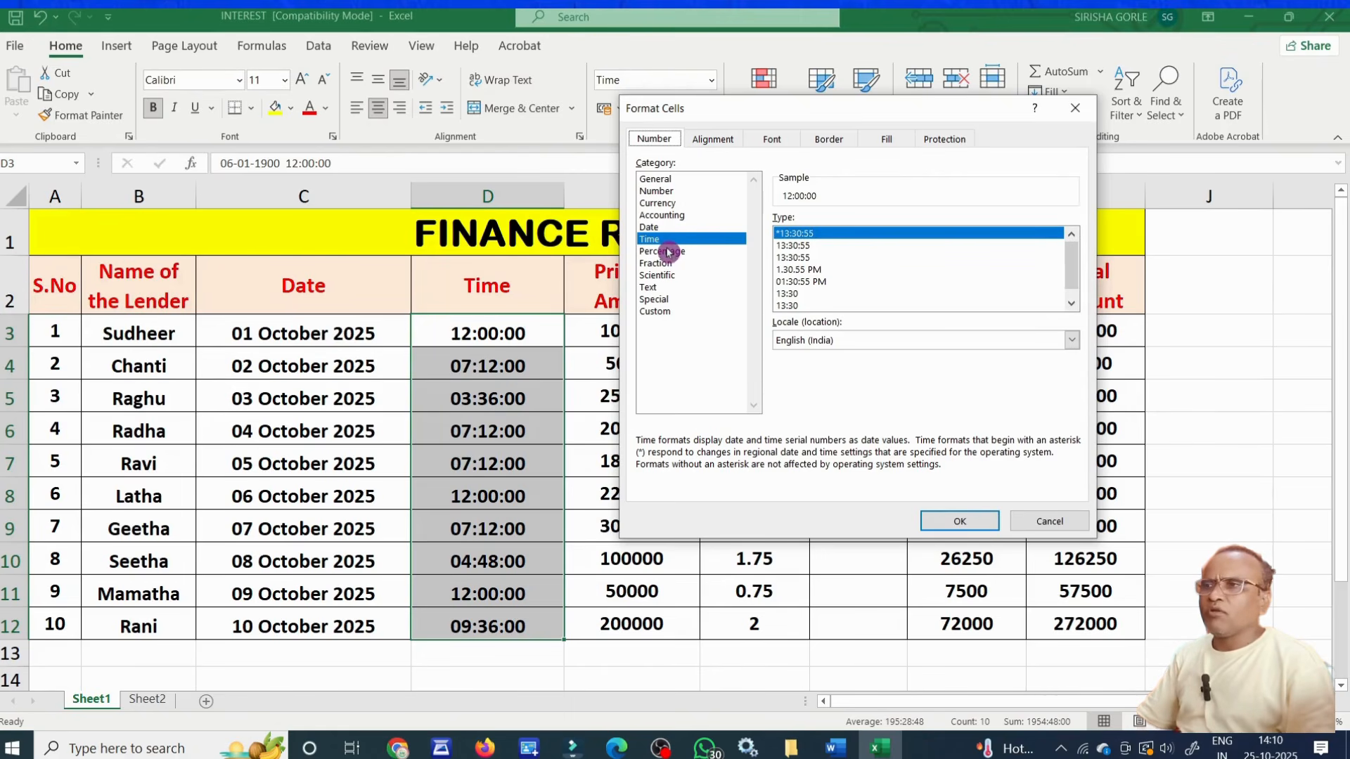
left_click(818, 272)
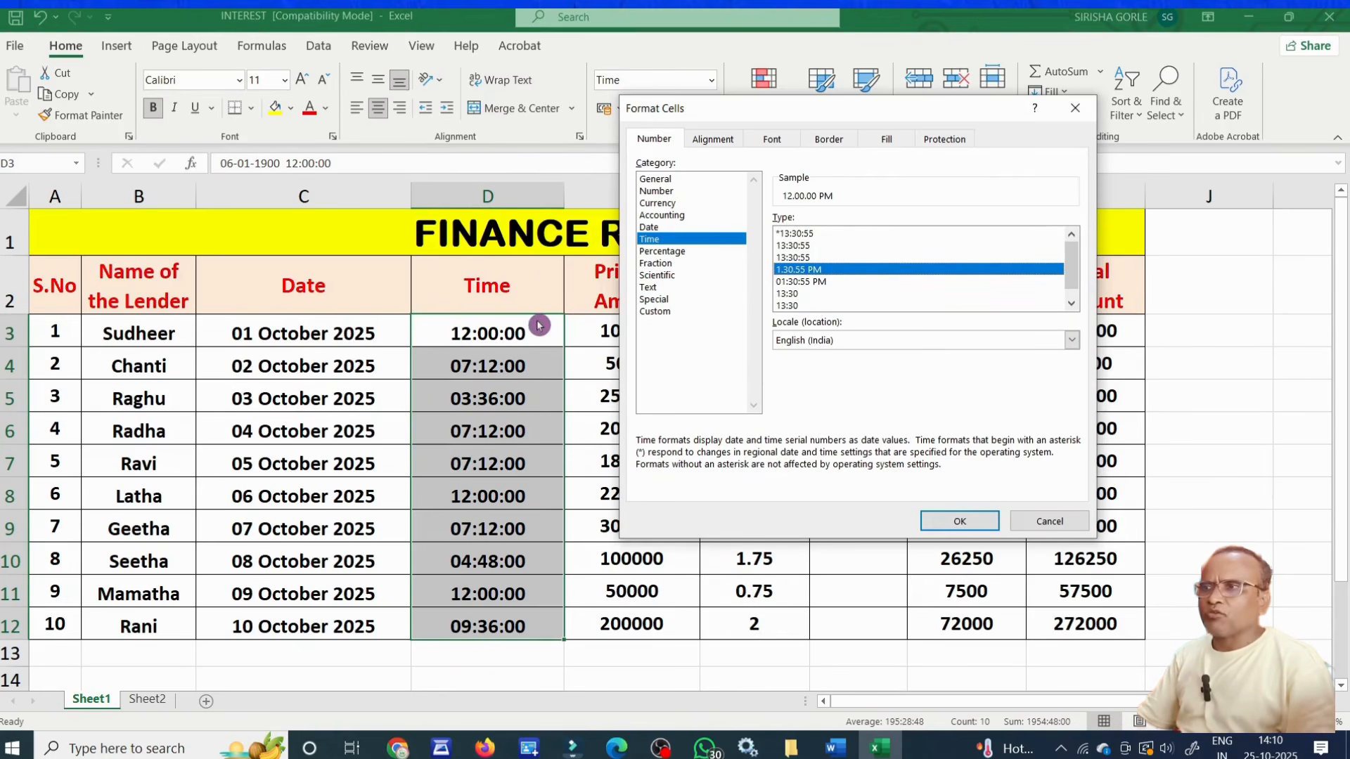
left_click(960, 521)
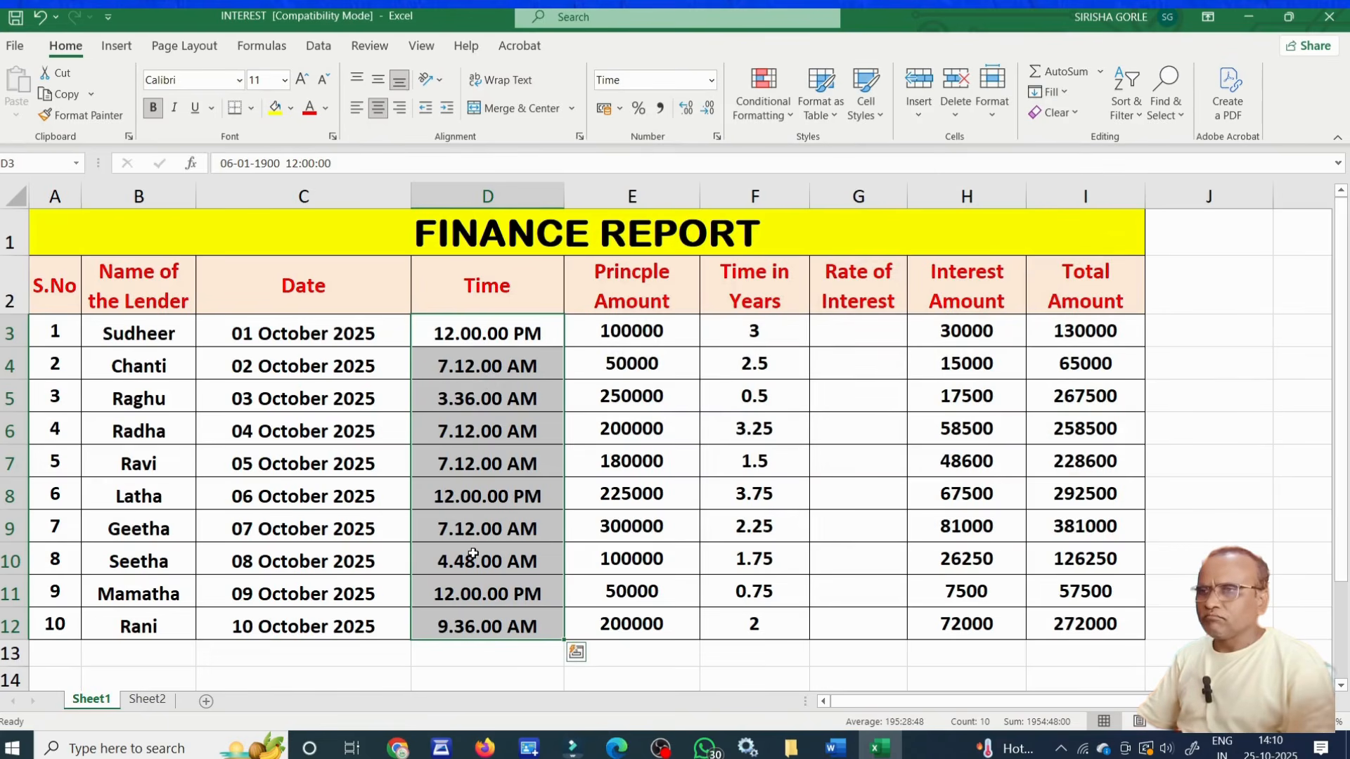
left_click(631, 494)
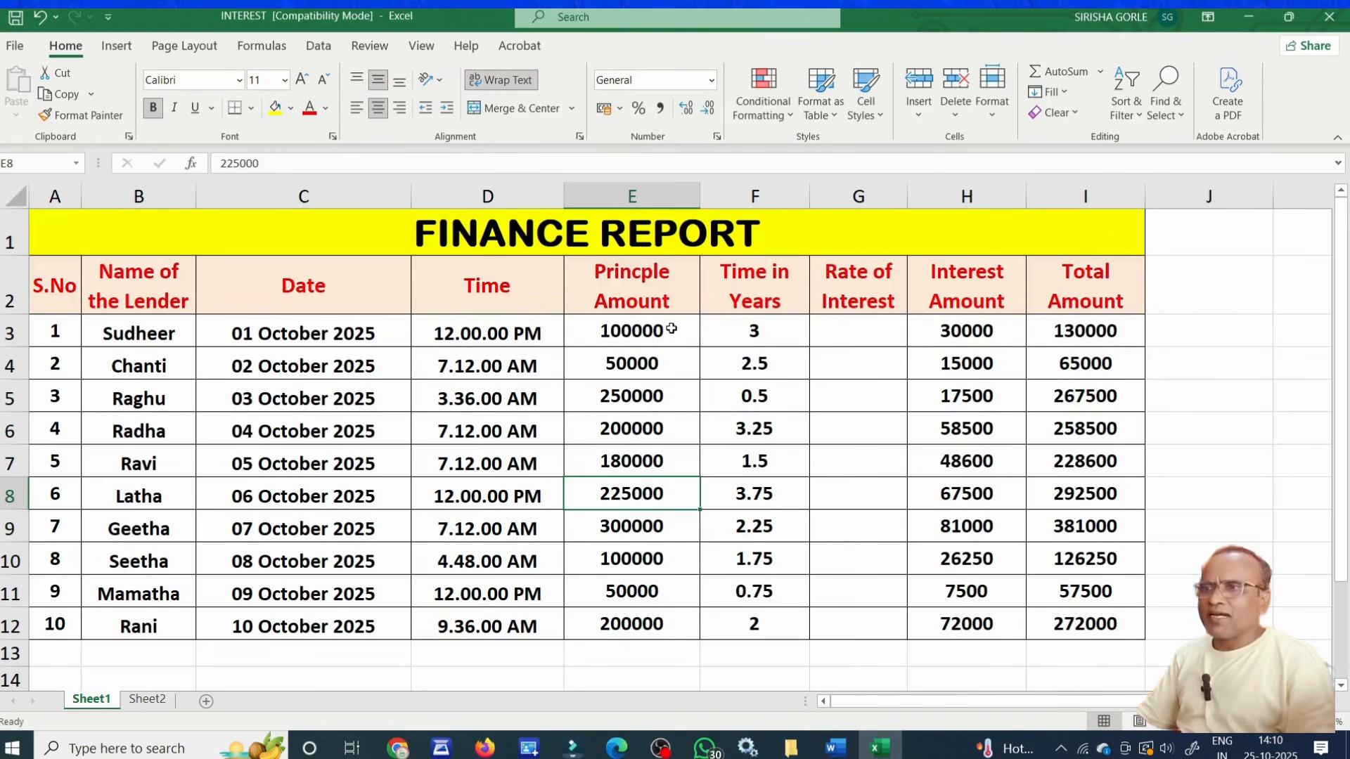
Format the Princple Amount values in E3:E12 as Currency.
left_click_drag(672, 328, 671, 629)
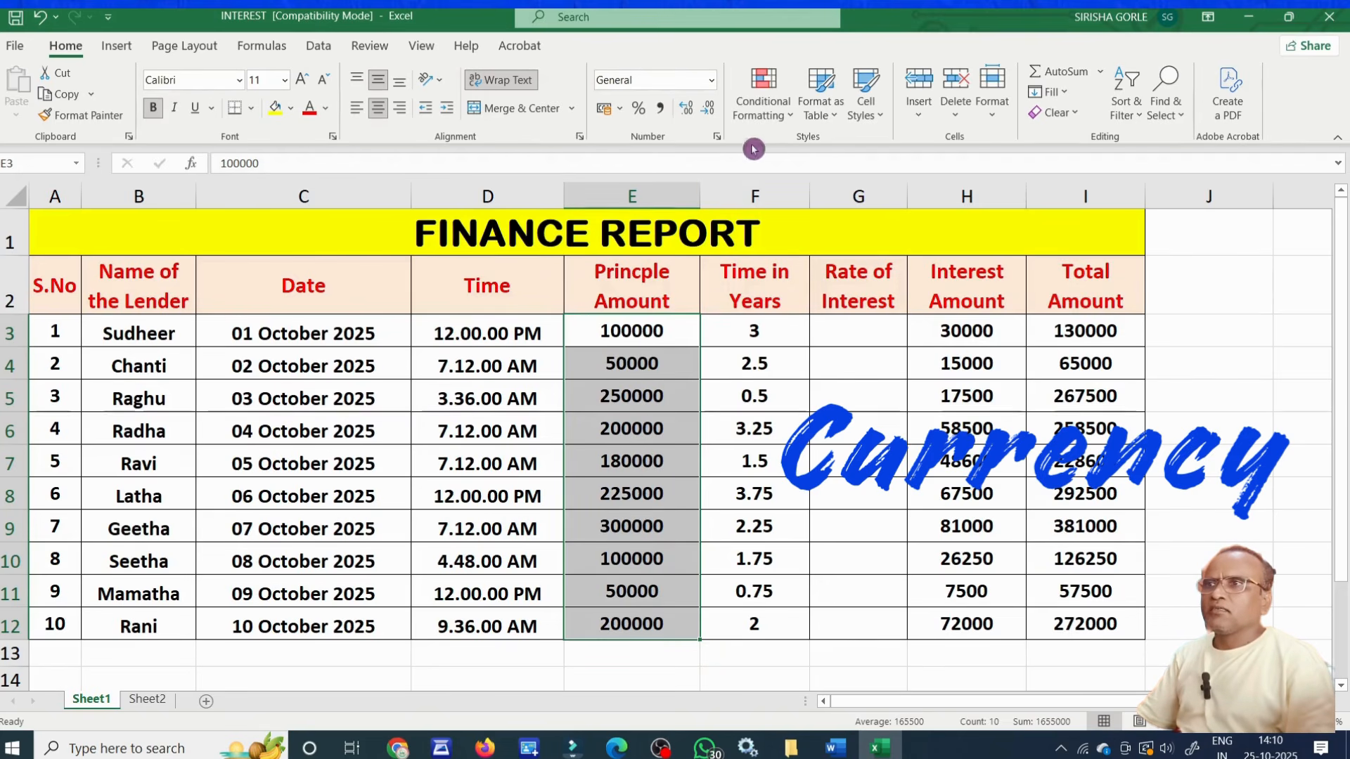
left_click(712, 80)
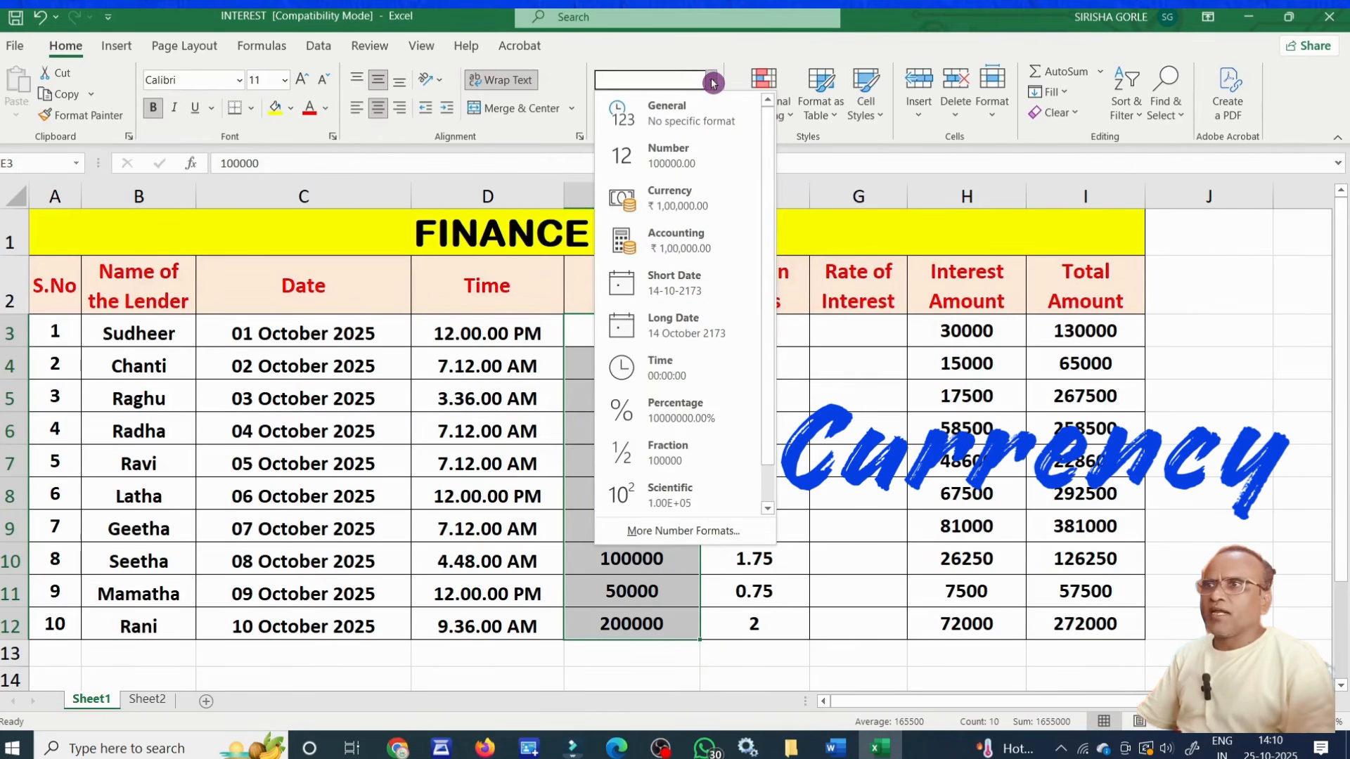
left_click(701, 199)
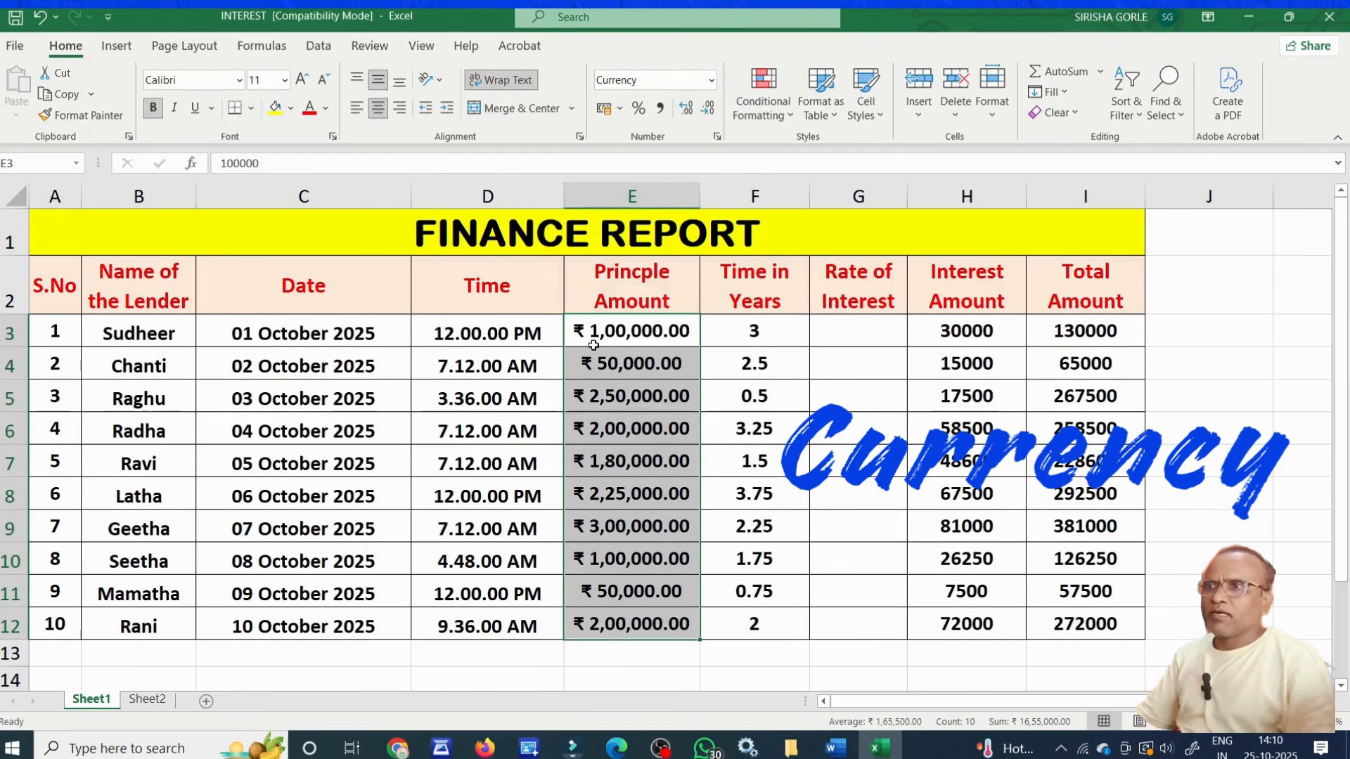
left_click(616, 522)
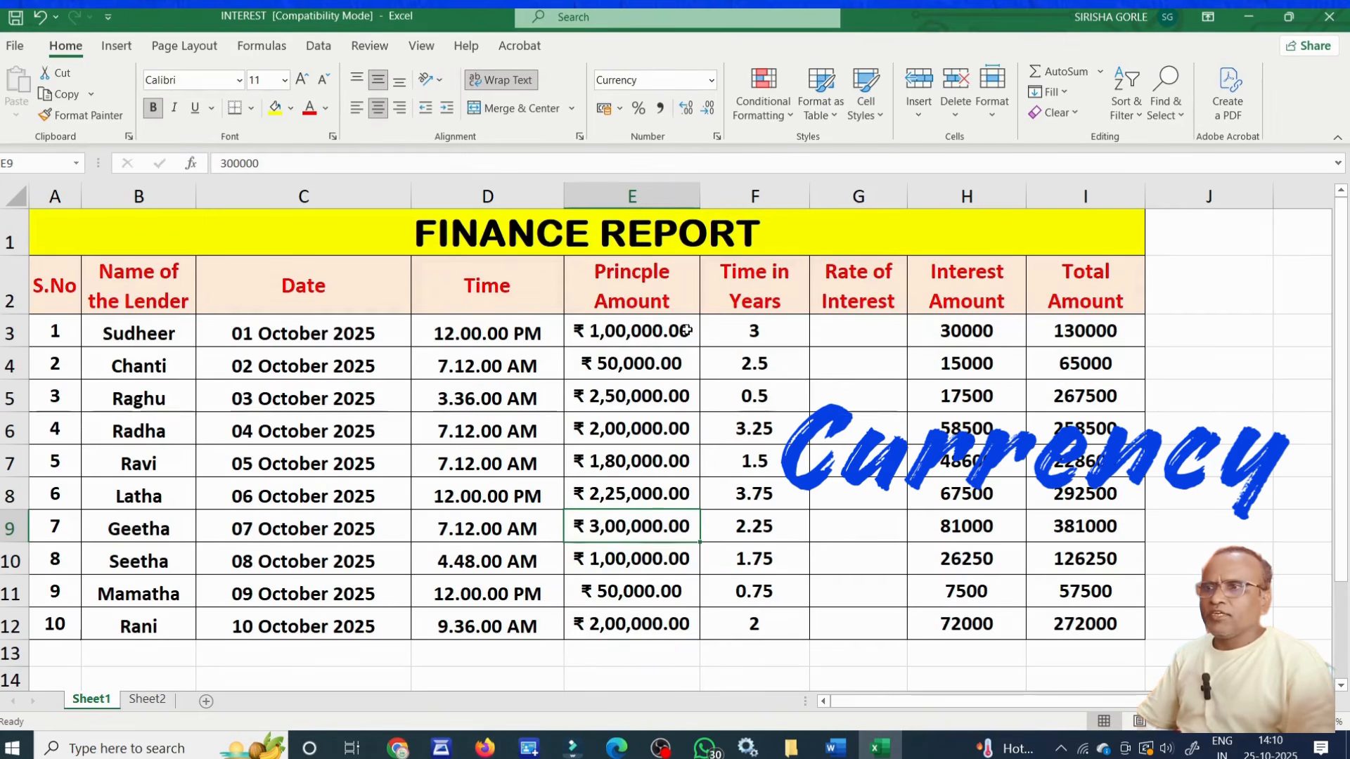
Try the US dollar, UK pound and euro accounting formats in turn on the Princple Amount values in E3:E12.
left_click_drag(668, 330, 668, 623)
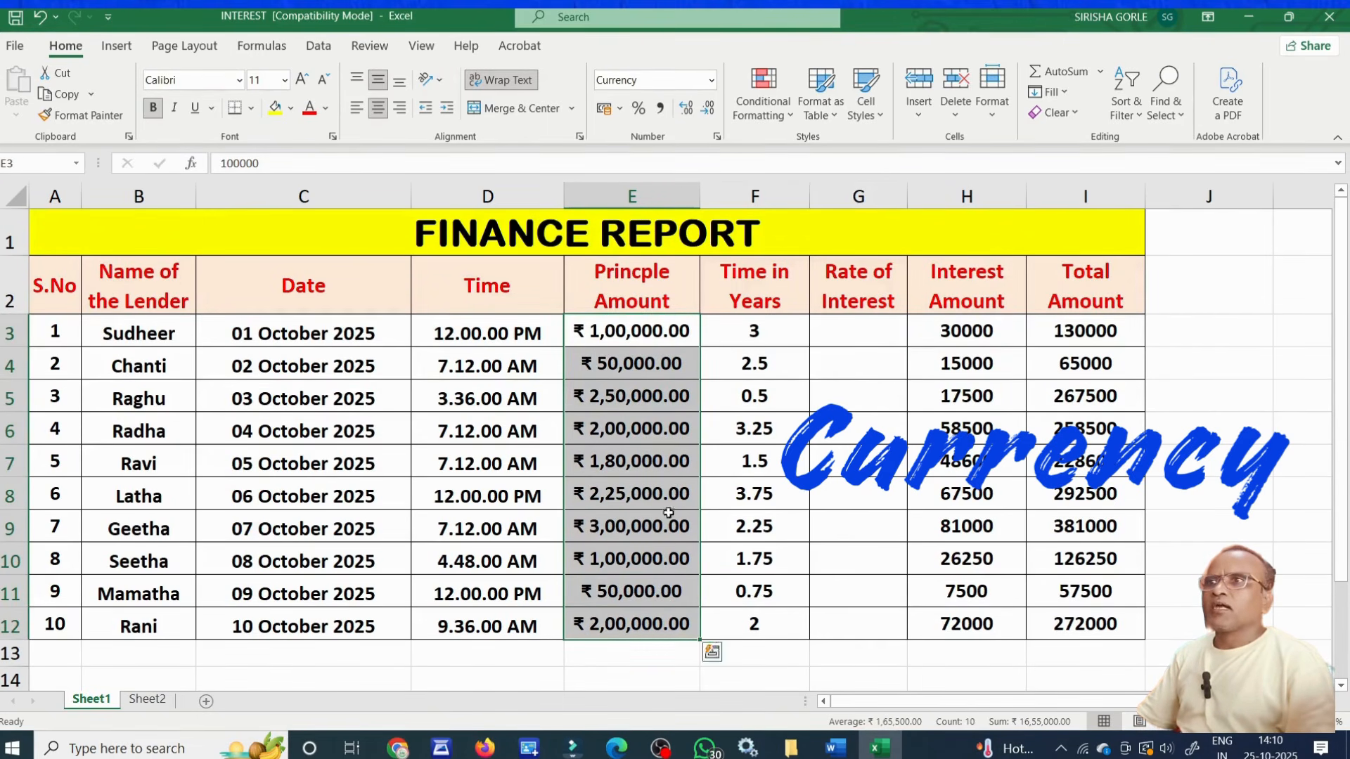
left_click(621, 111)
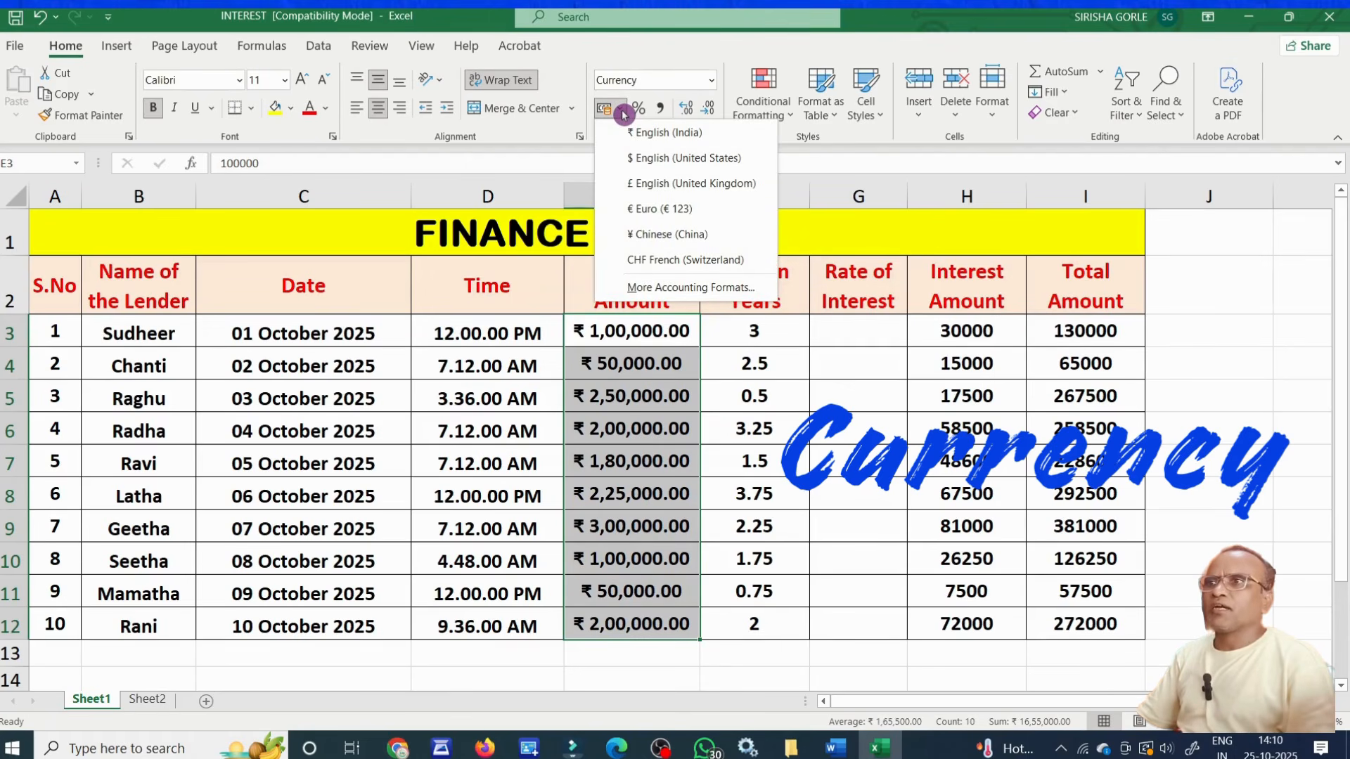
left_click(659, 155)
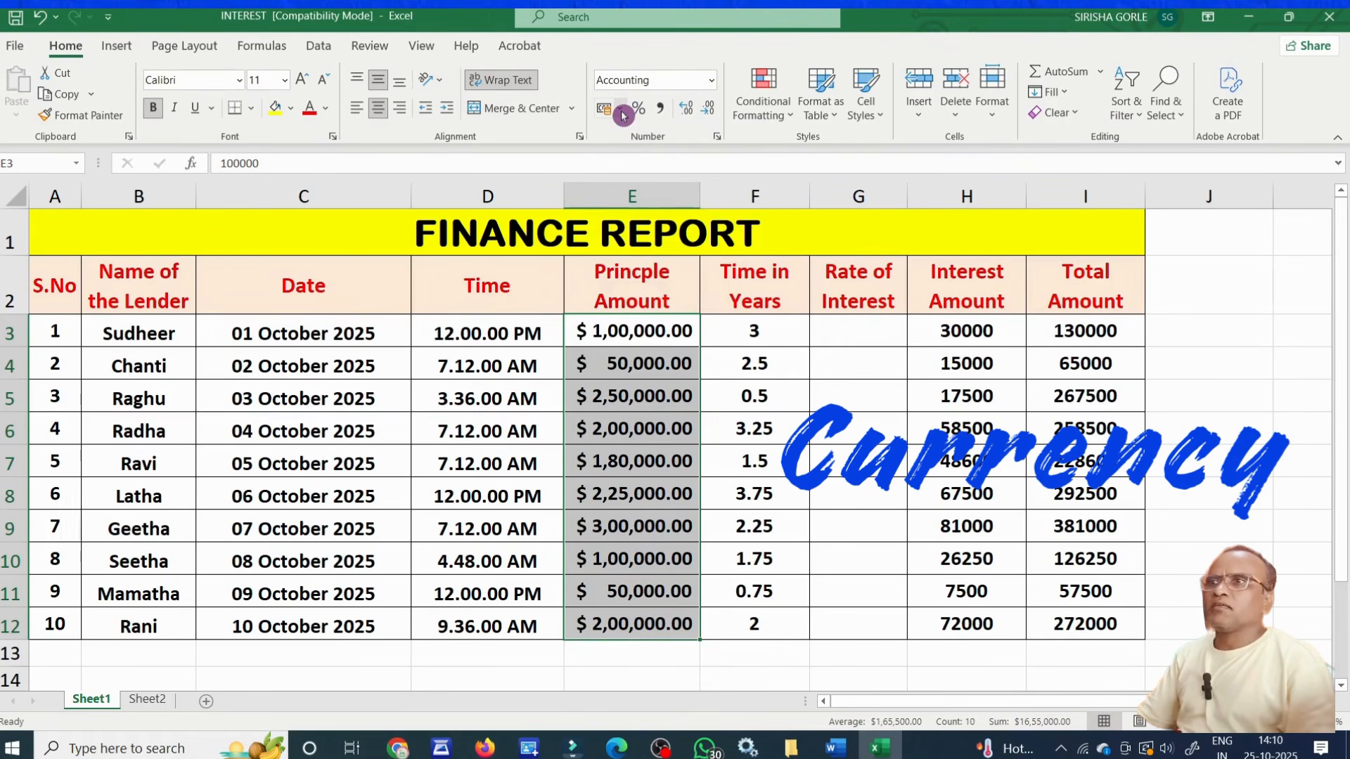
left_click(622, 116)
left_click(652, 176)
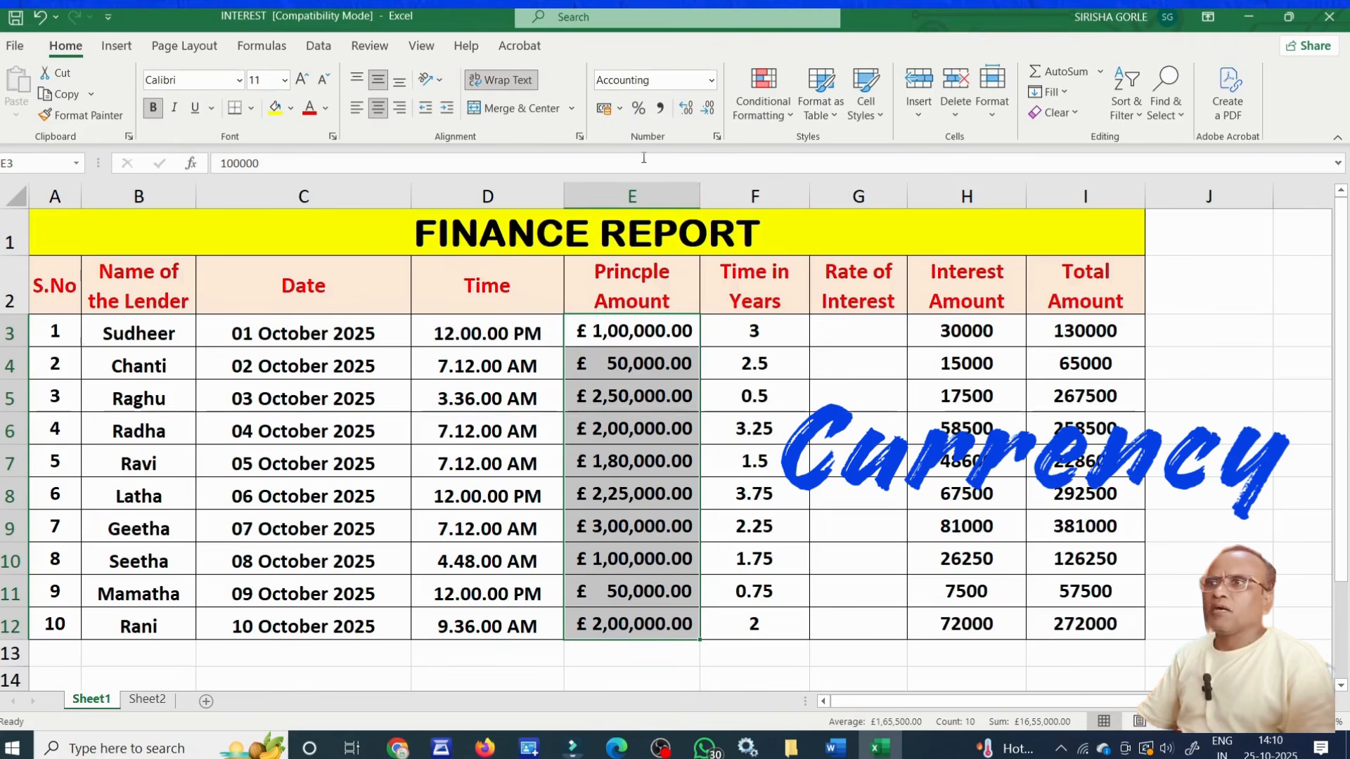
left_click(622, 116)
left_click(651, 201)
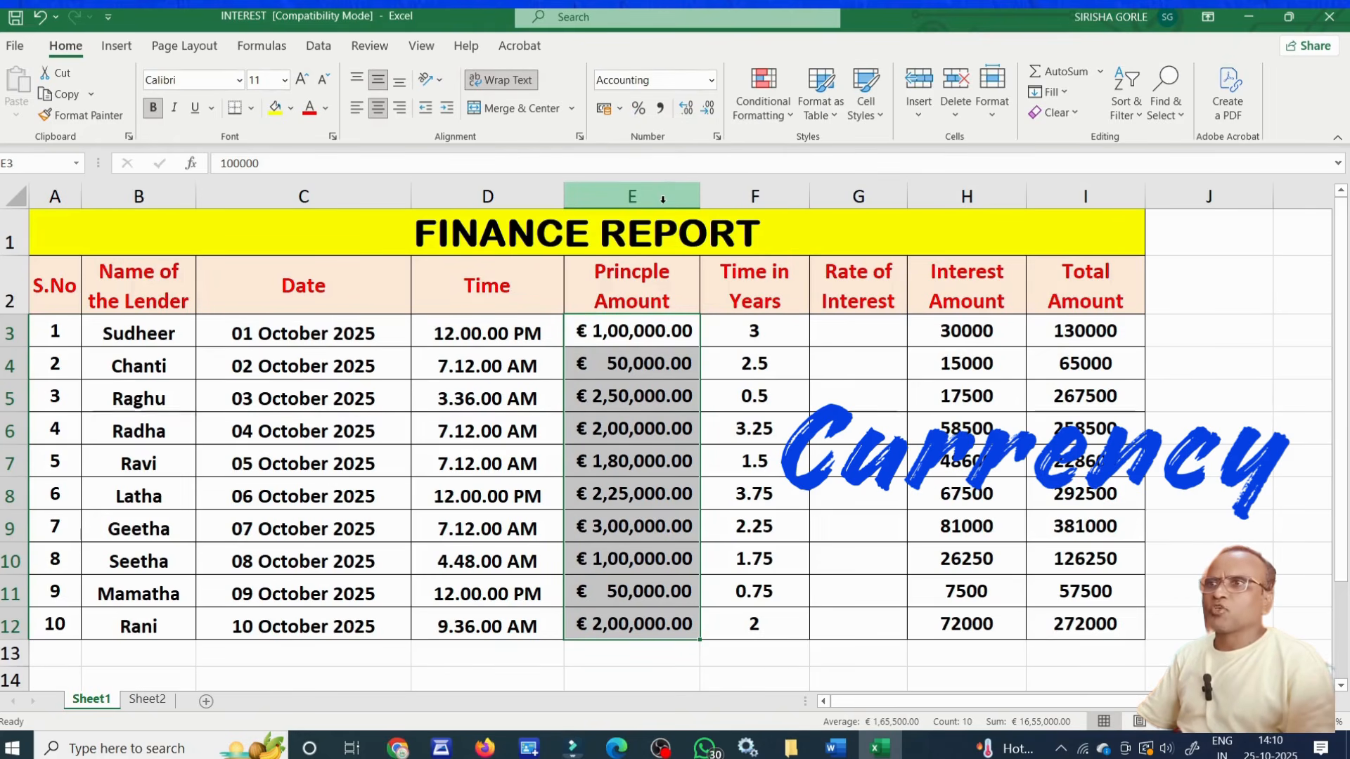
Apply the ¥ Chinese (China) accounting format to the Princple Amount values in E3:E12.
left_click(620, 108)
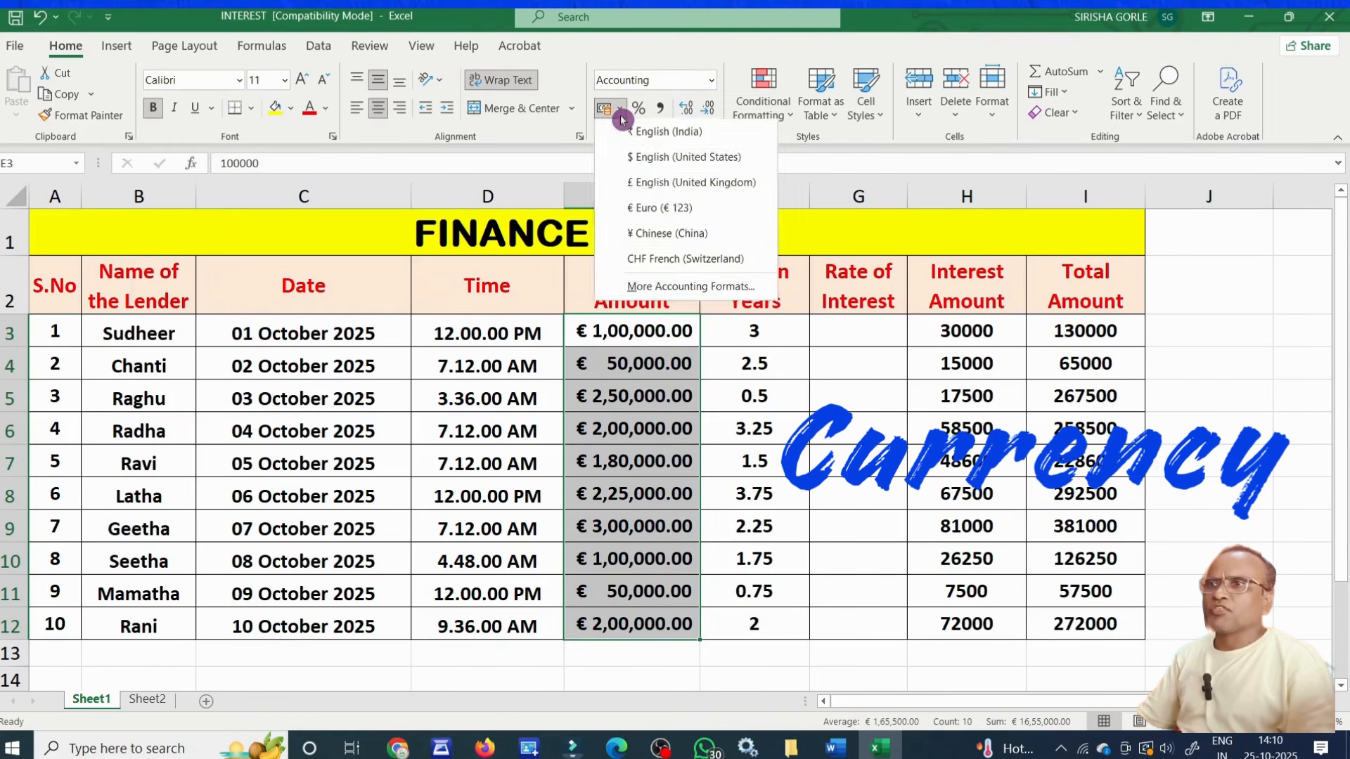
left_click(662, 235)
left_click(859, 428)
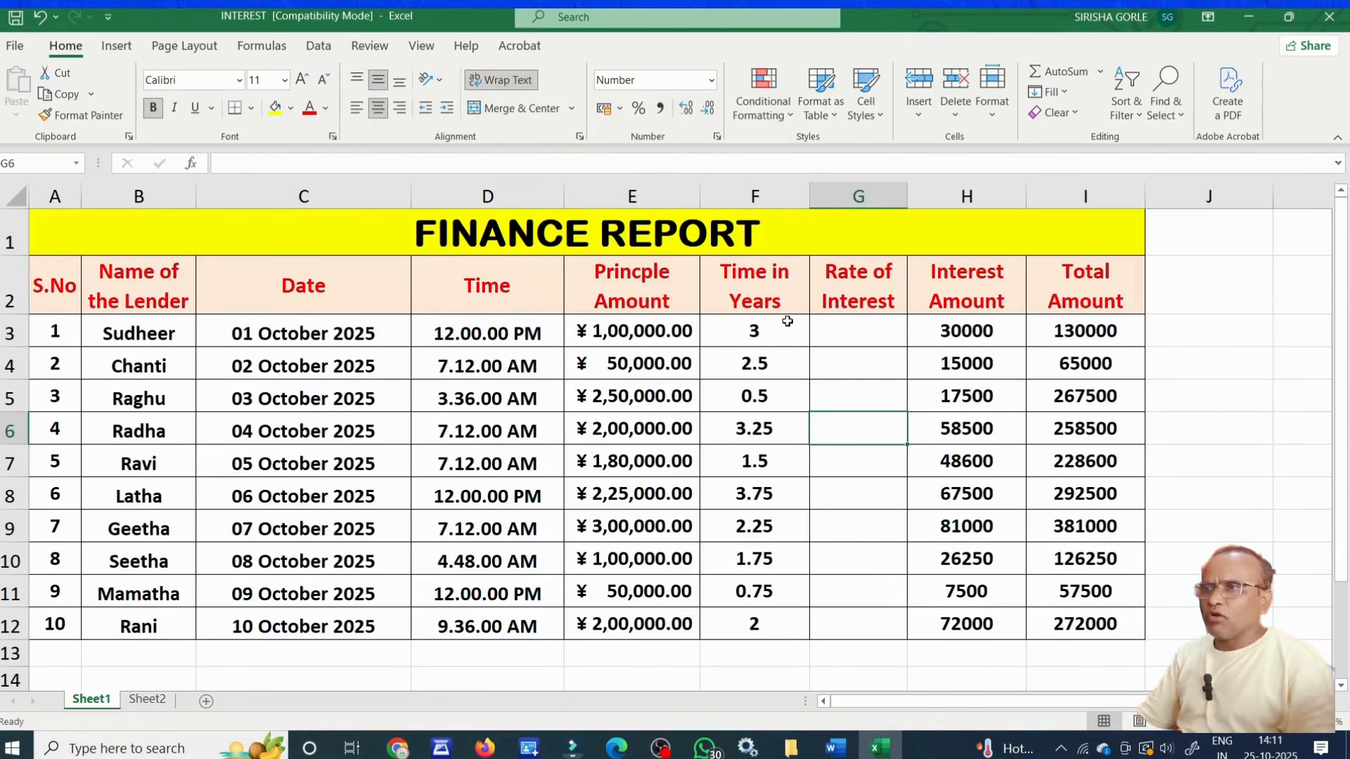
left_click_drag(788, 323, 780, 621)
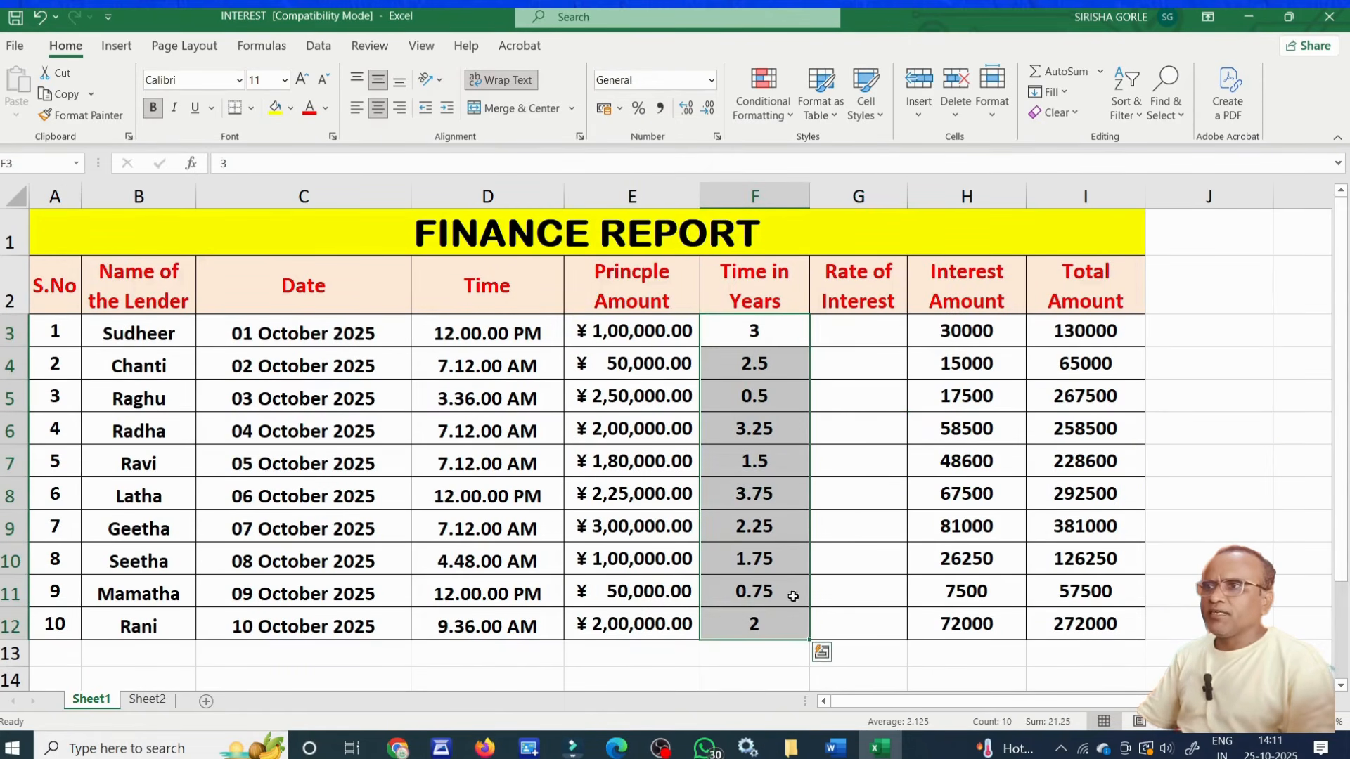
left_click(849, 526)
left_click(785, 333)
left_click(784, 364)
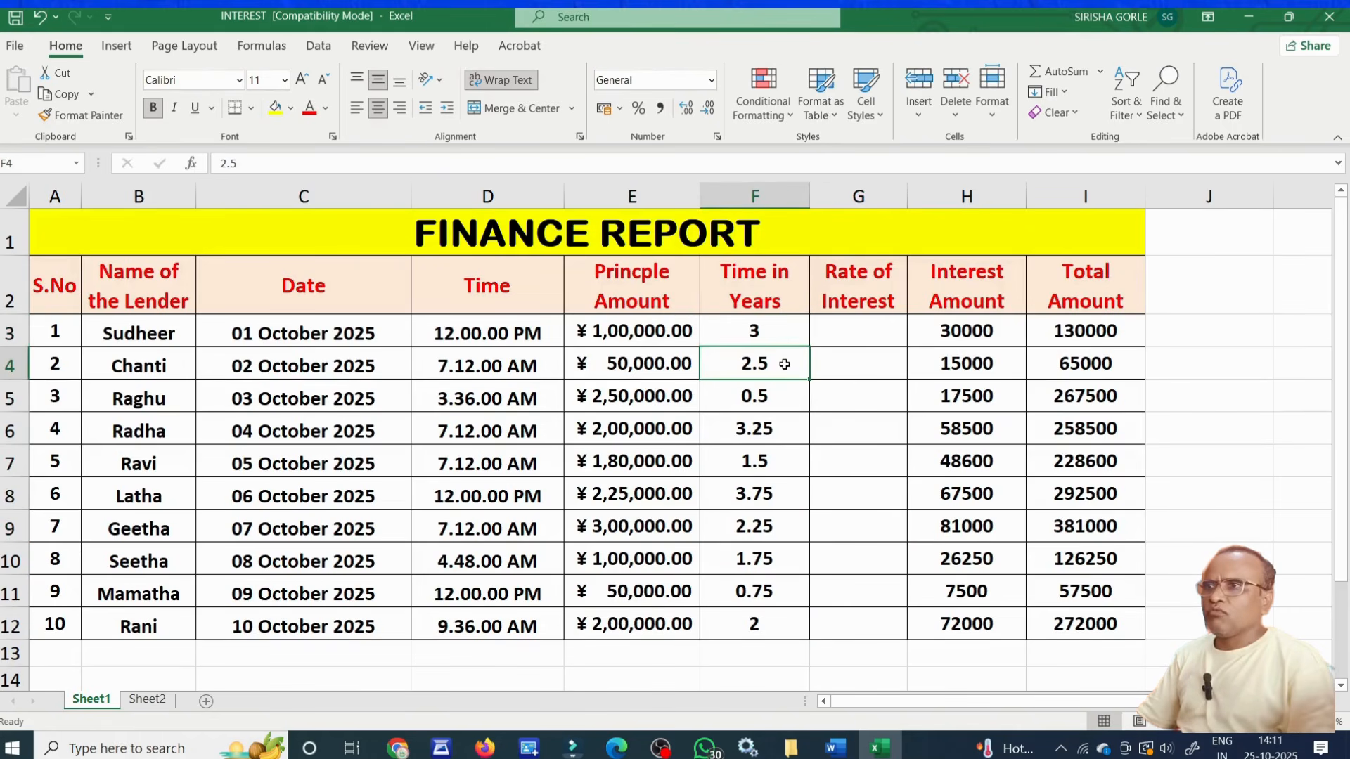
left_click(785, 398)
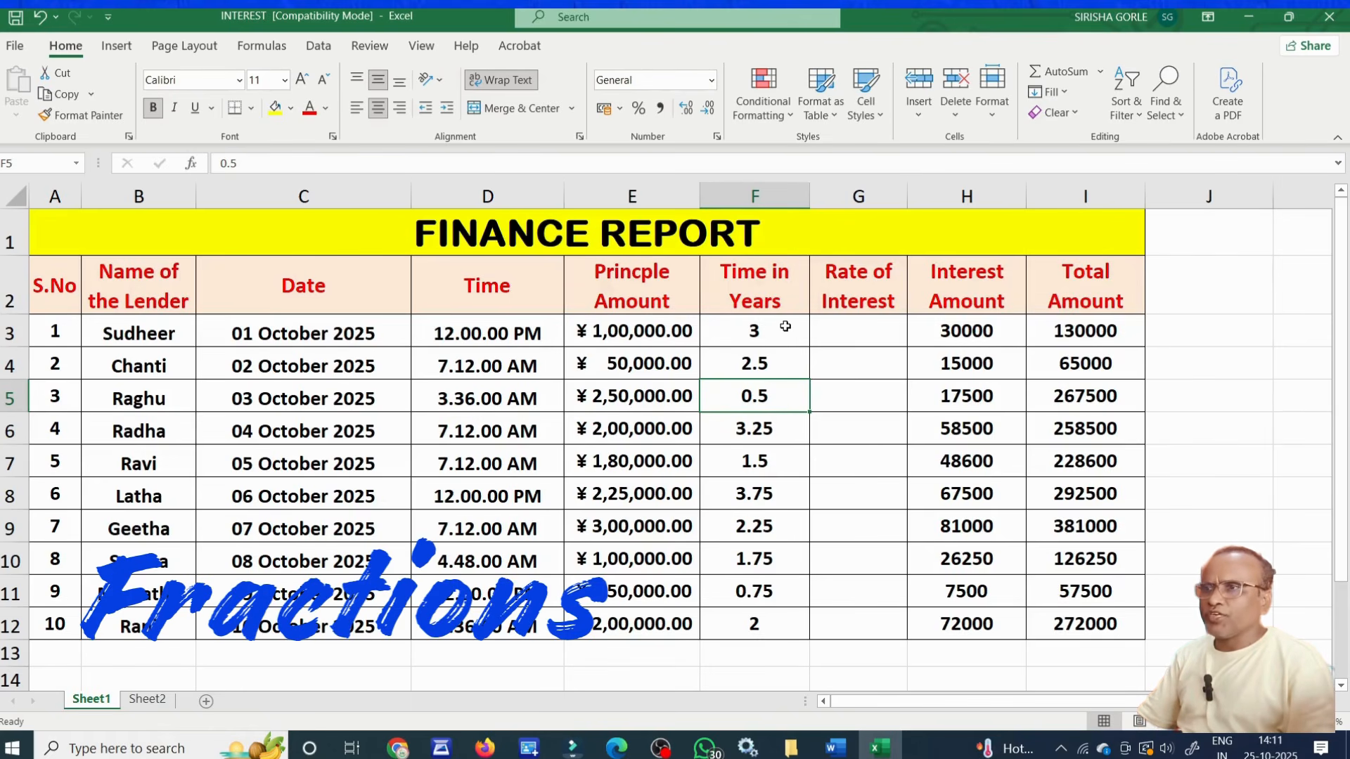
Format the Time in Years values in F3:F12 as Fraction.
left_click_drag(785, 326, 779, 620)
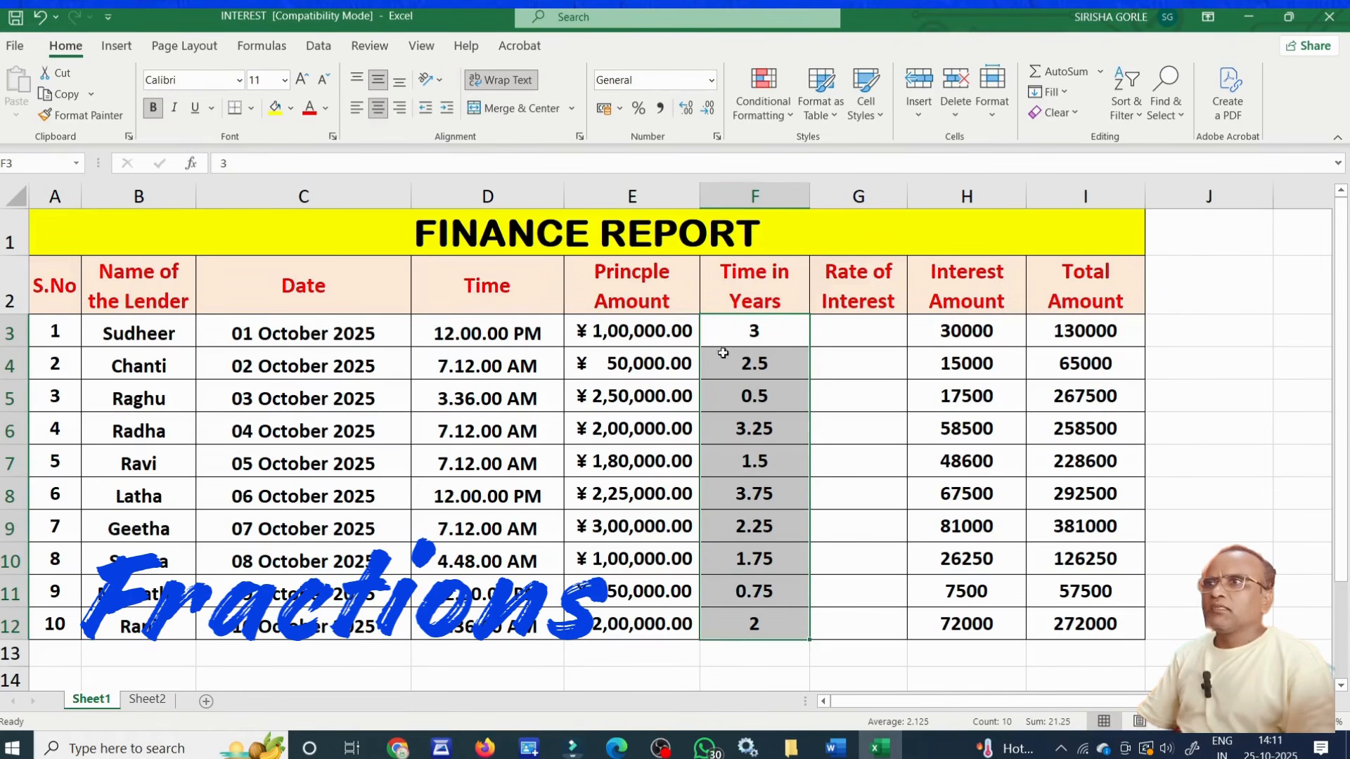
left_click(712, 86)
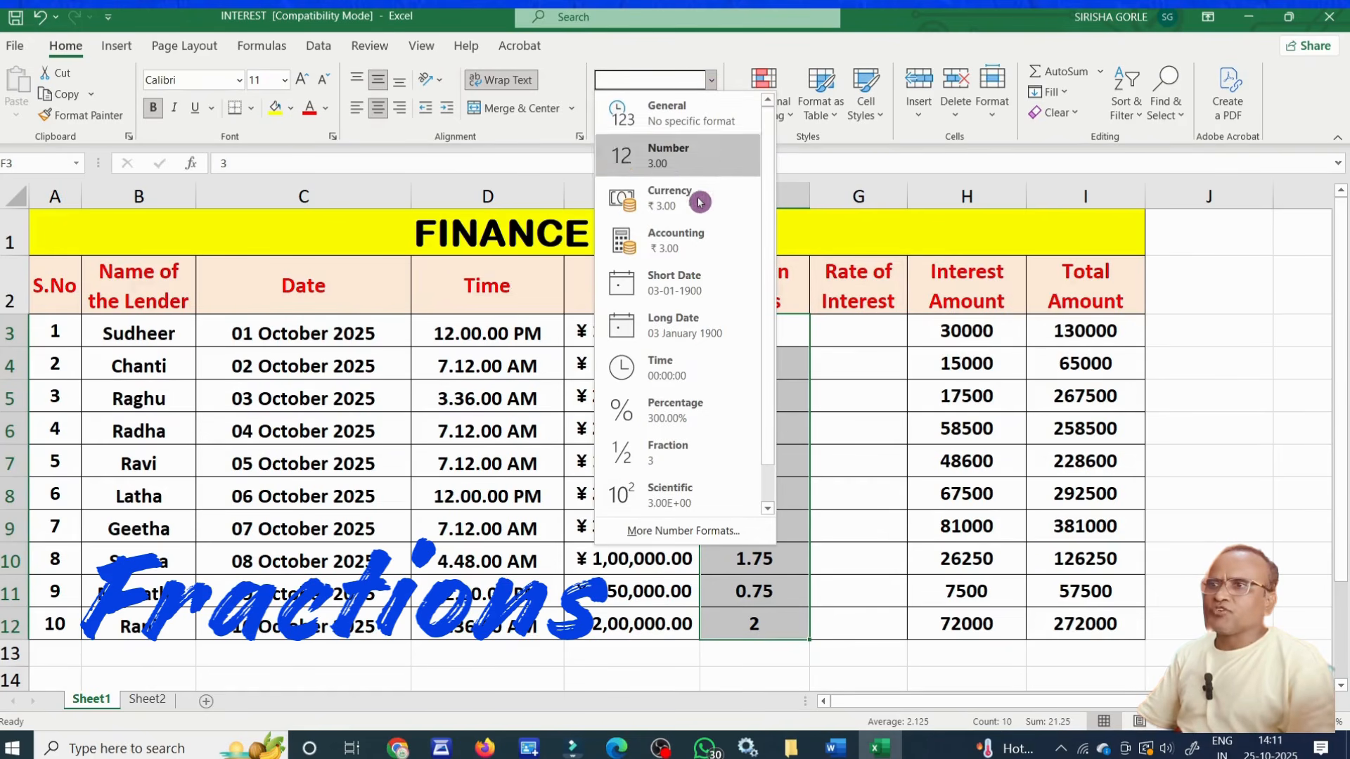
left_click(686, 460)
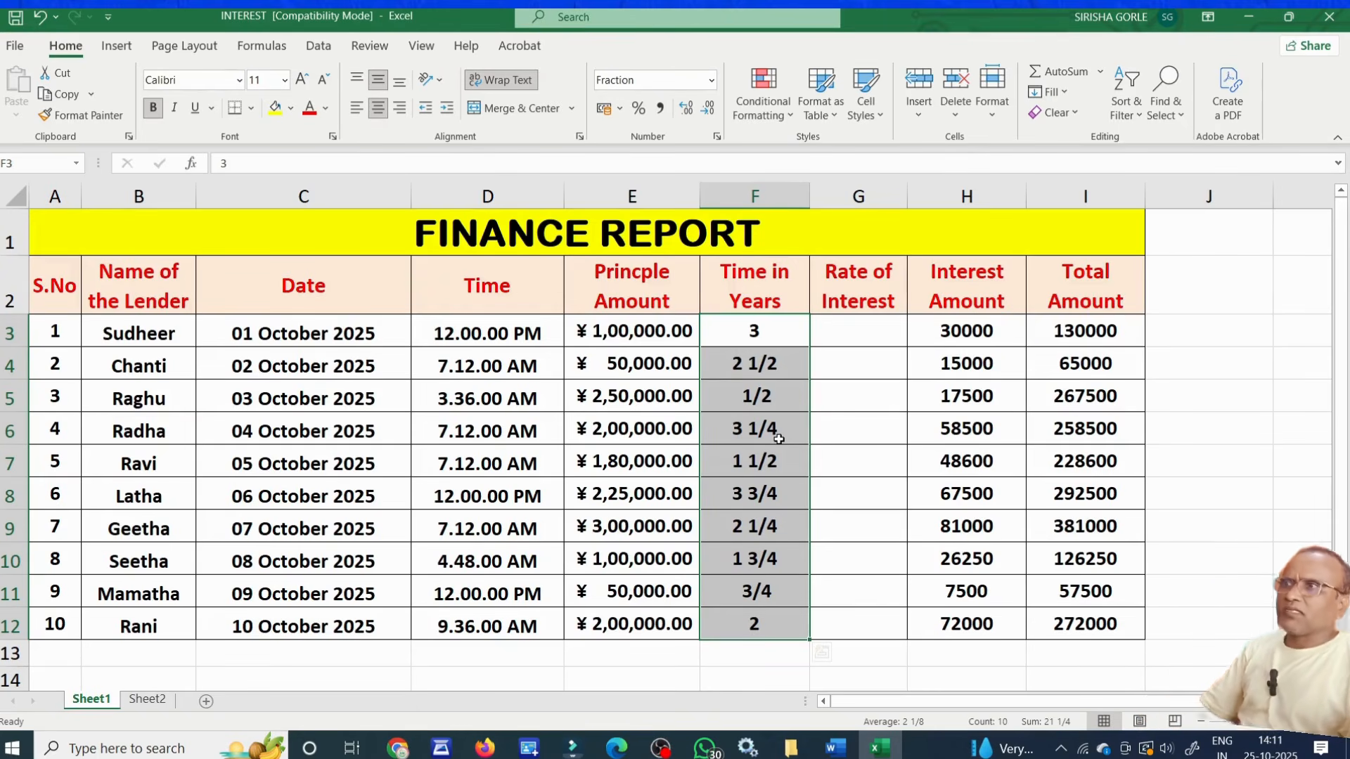
Format the empty Rate of Interest cells G3:G12 as Percentage.
left_click(893, 339)
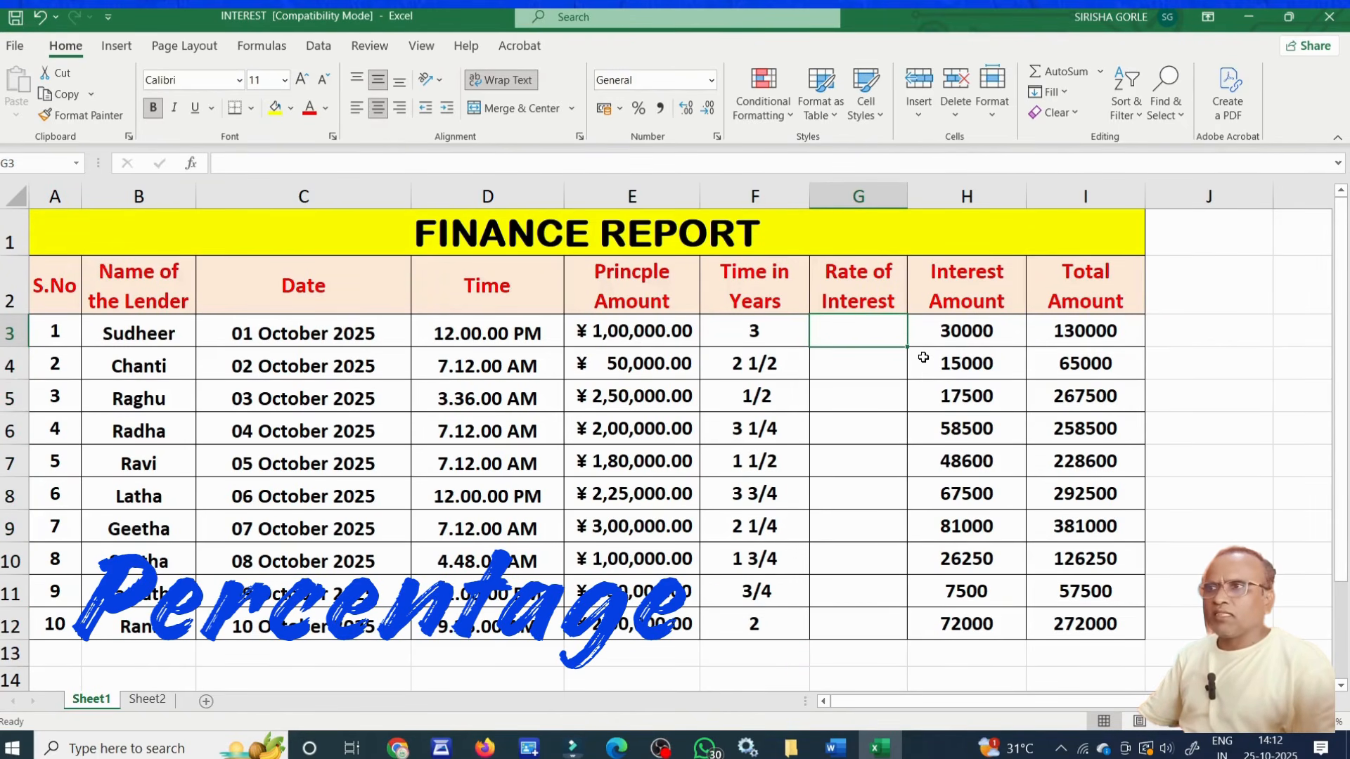
left_click(878, 406)
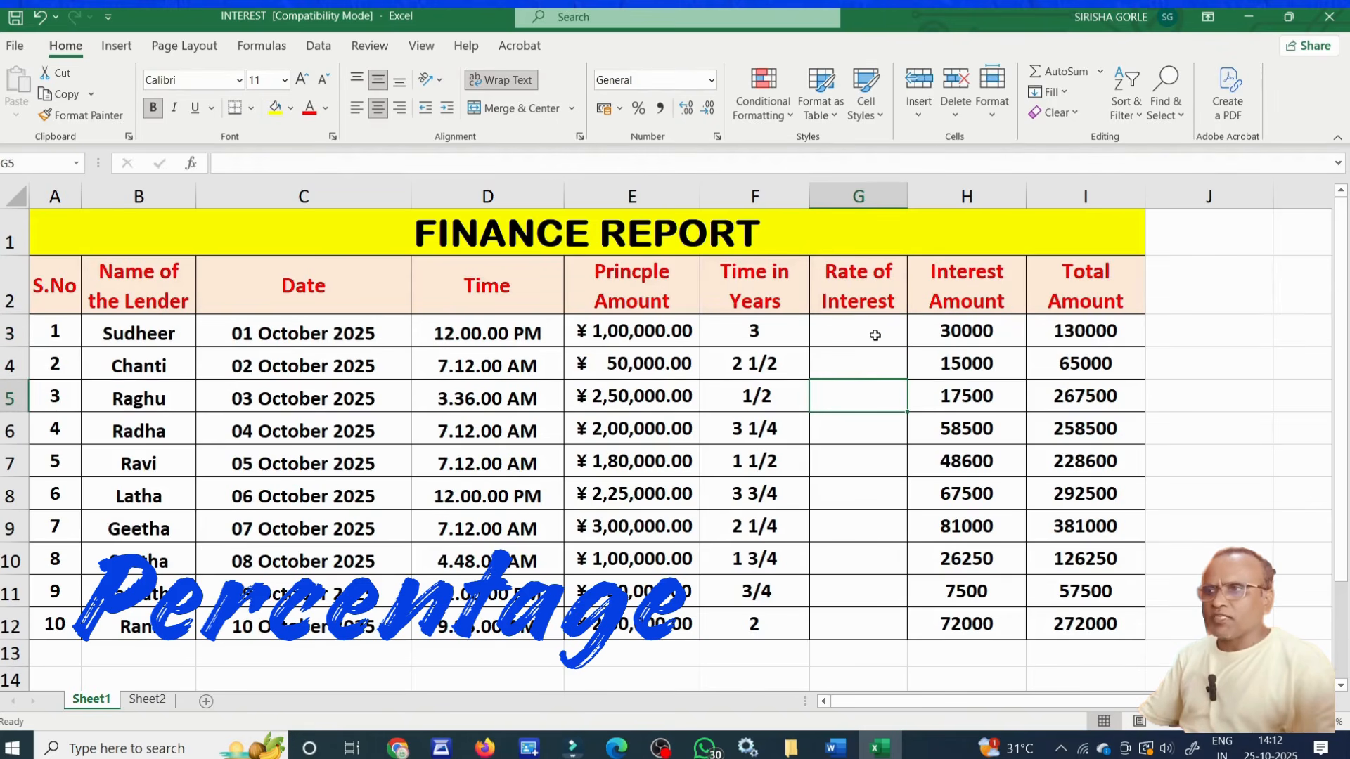
left_click_drag(877, 326, 877, 620)
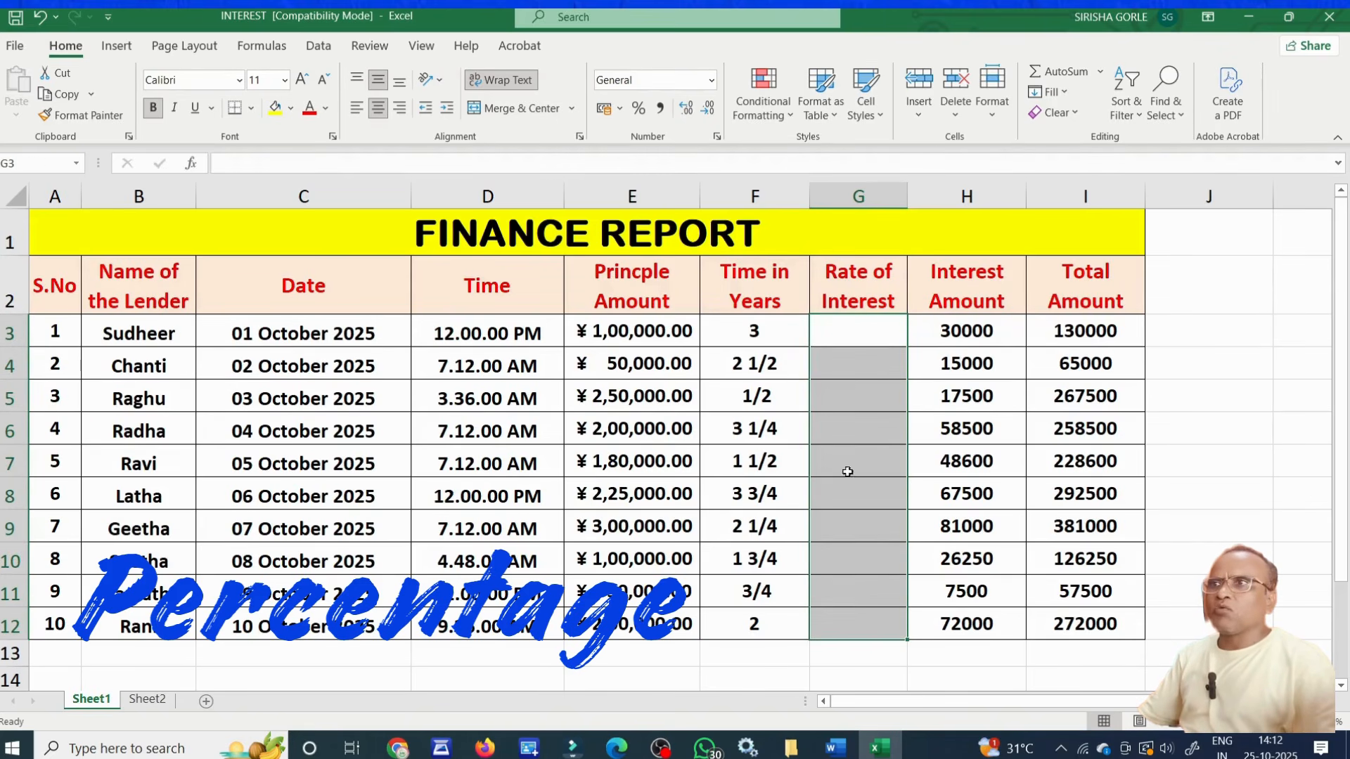
left_click(710, 86)
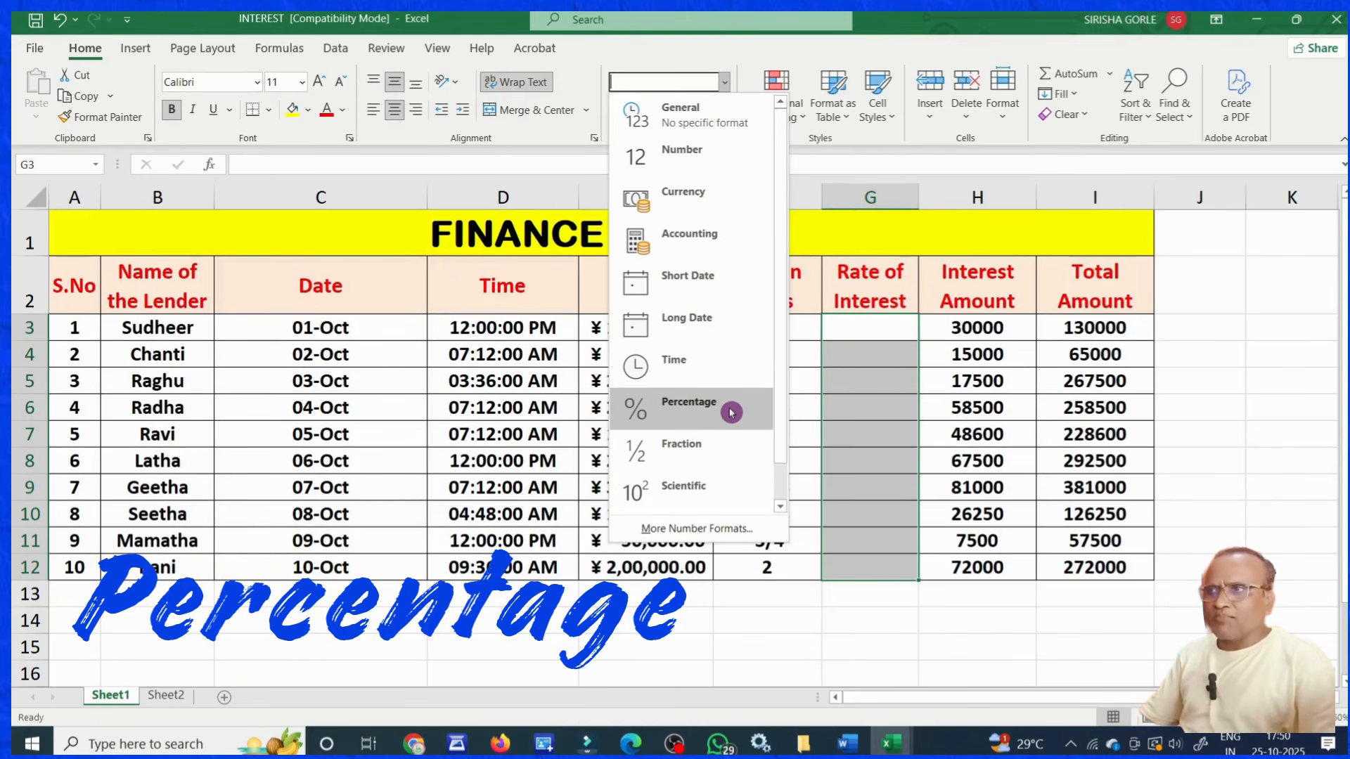
left_click(731, 413)
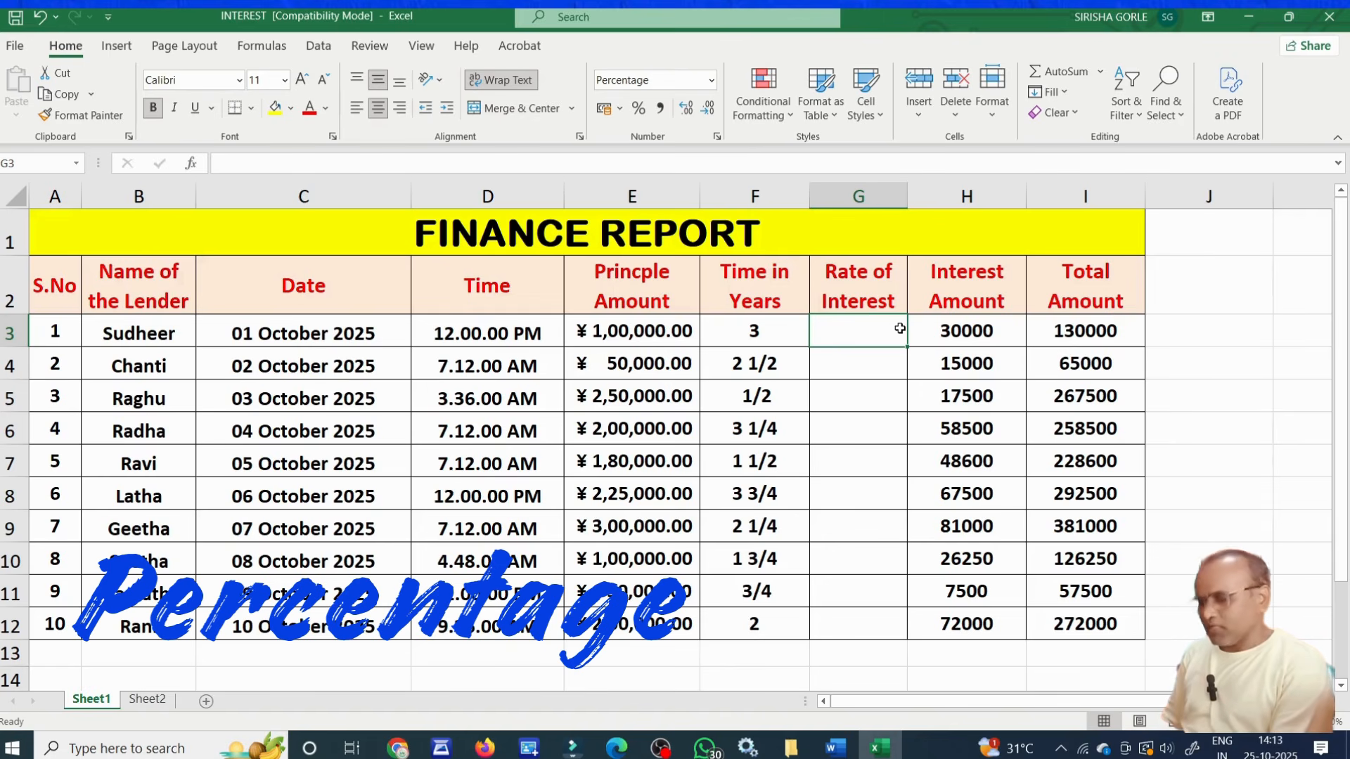
Enter the interest rates 10%, 12%, 14%, 8% and 18% in G3:G7.
type("10")
key("Return")
type("12")
key("Return")
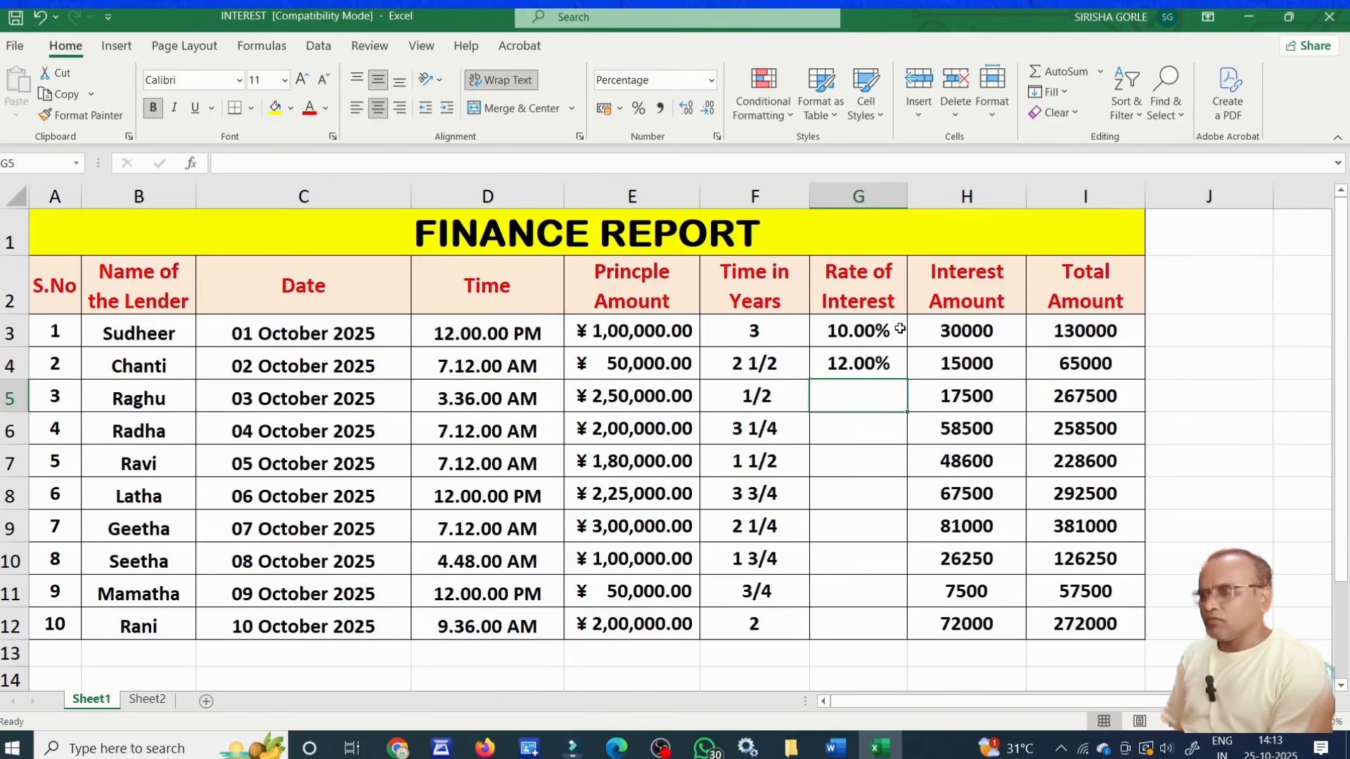
type("14")
key("Return")
type("8")
key("Return")
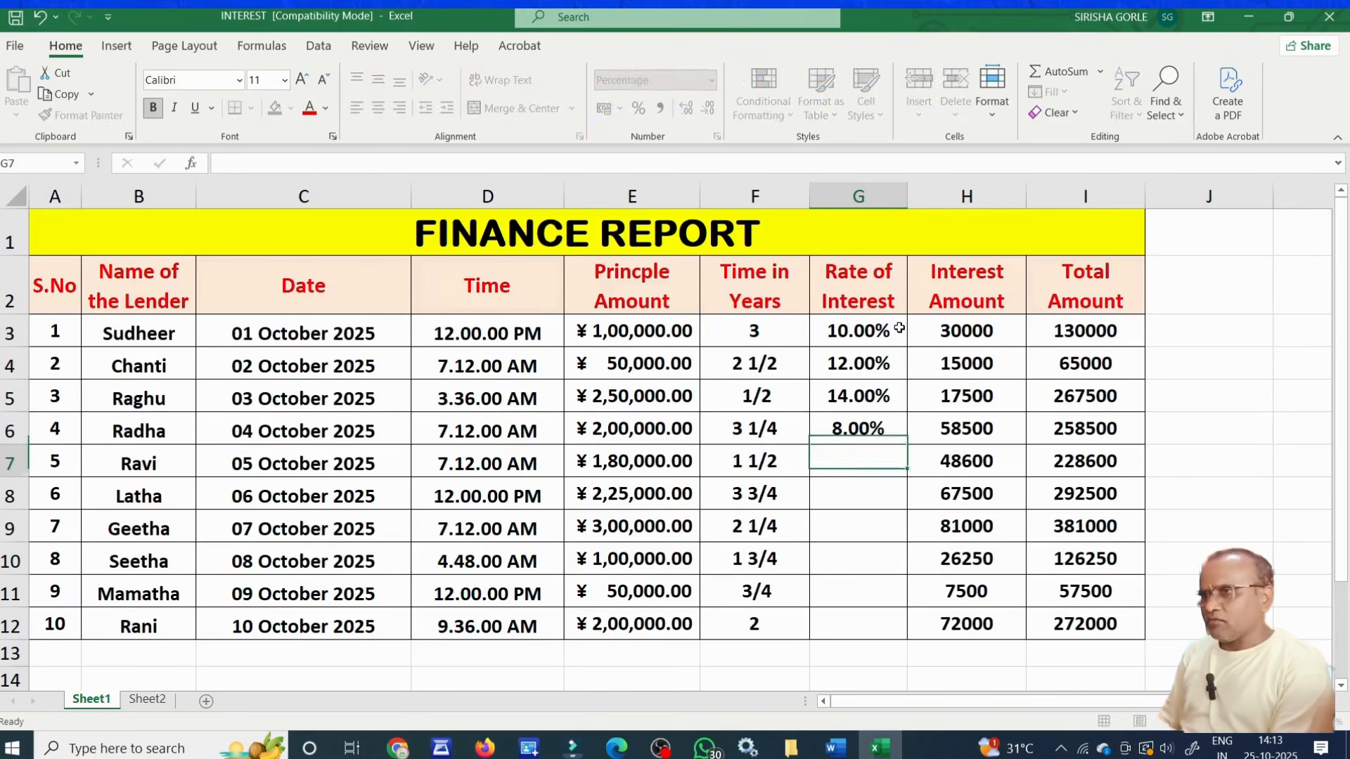
type("18")
key("Return")
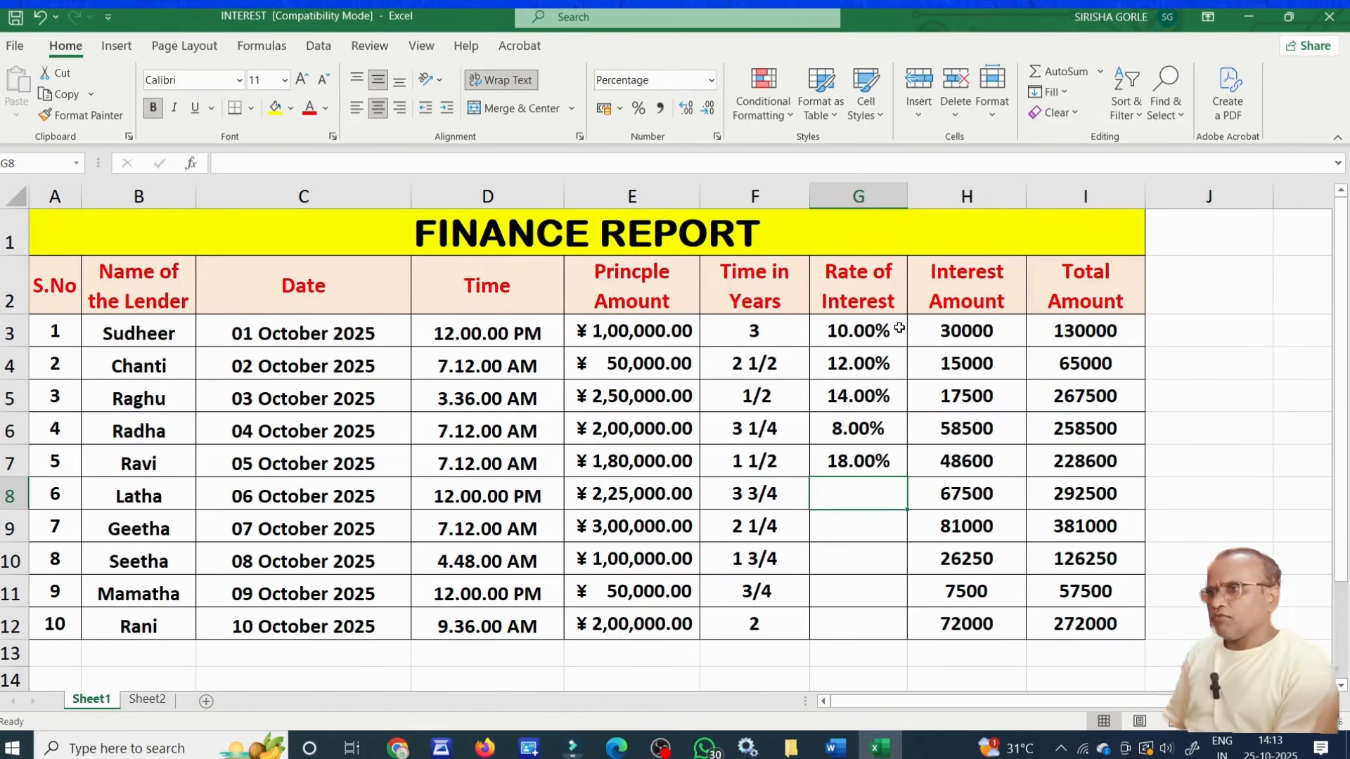
Enter the interest rates 12%, 15%, 20%, 8% and 18% in G8:G12.
type("12")
key("Return")
type("15")
key("Return")
type("20")
key("Return")
type("8")
key("Return")
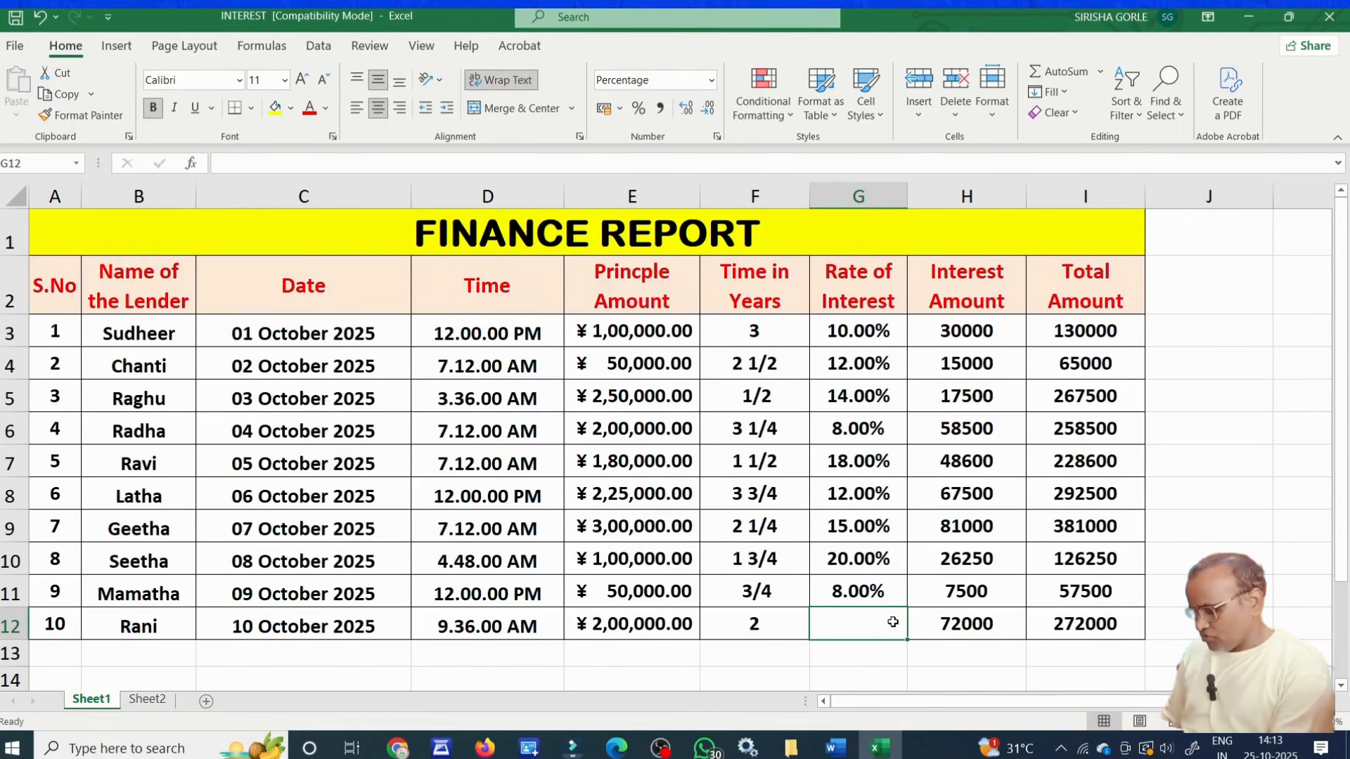
type("18")
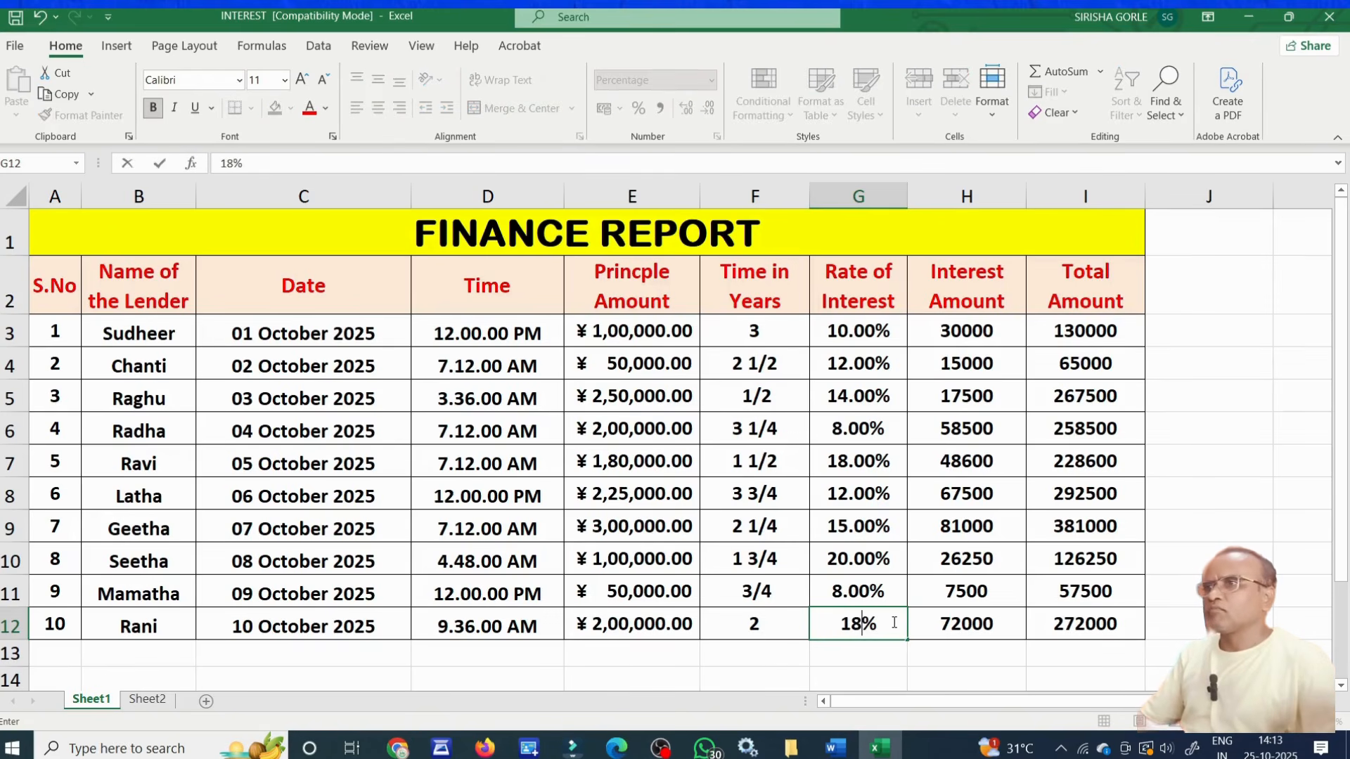
key("Return")
left_click(883, 348)
key("ctrl+shift+Down")
left_click(880, 461)
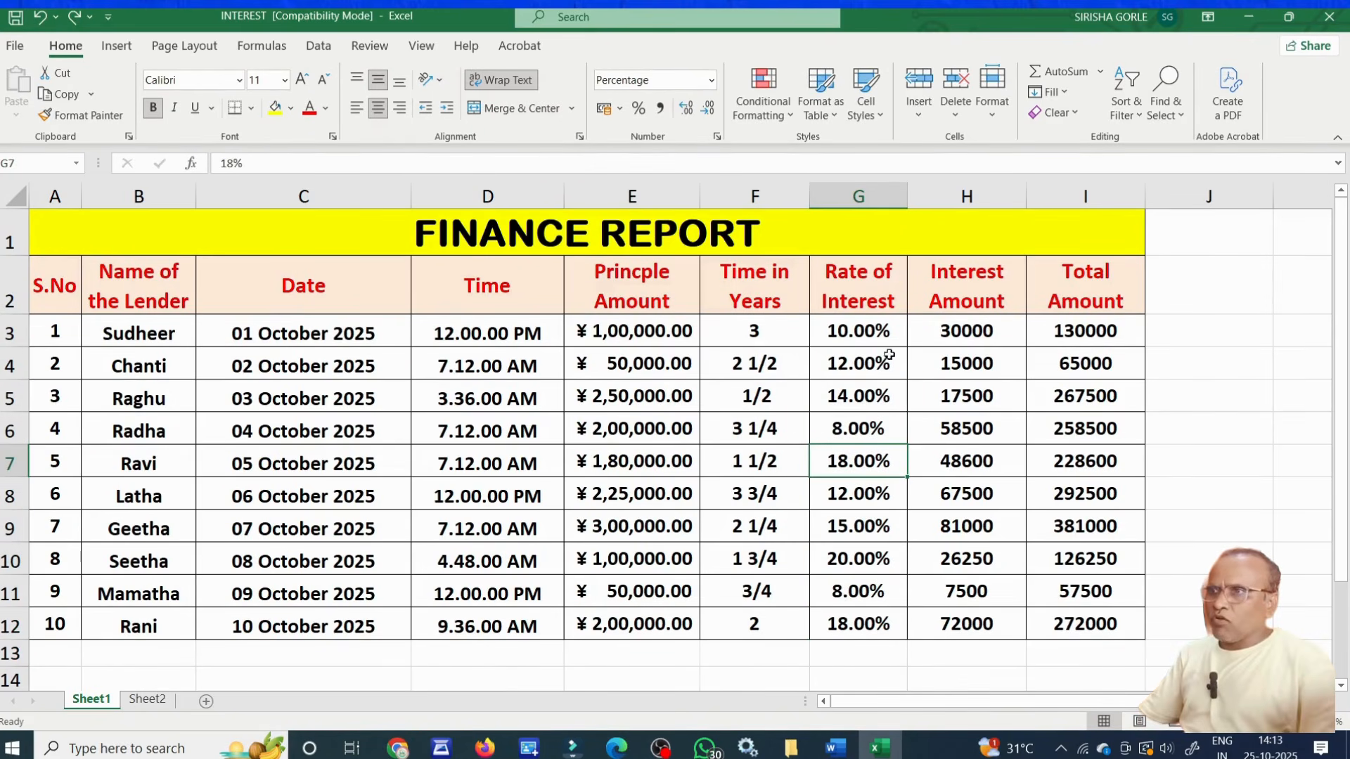
left_click_drag(896, 330, 879, 622)
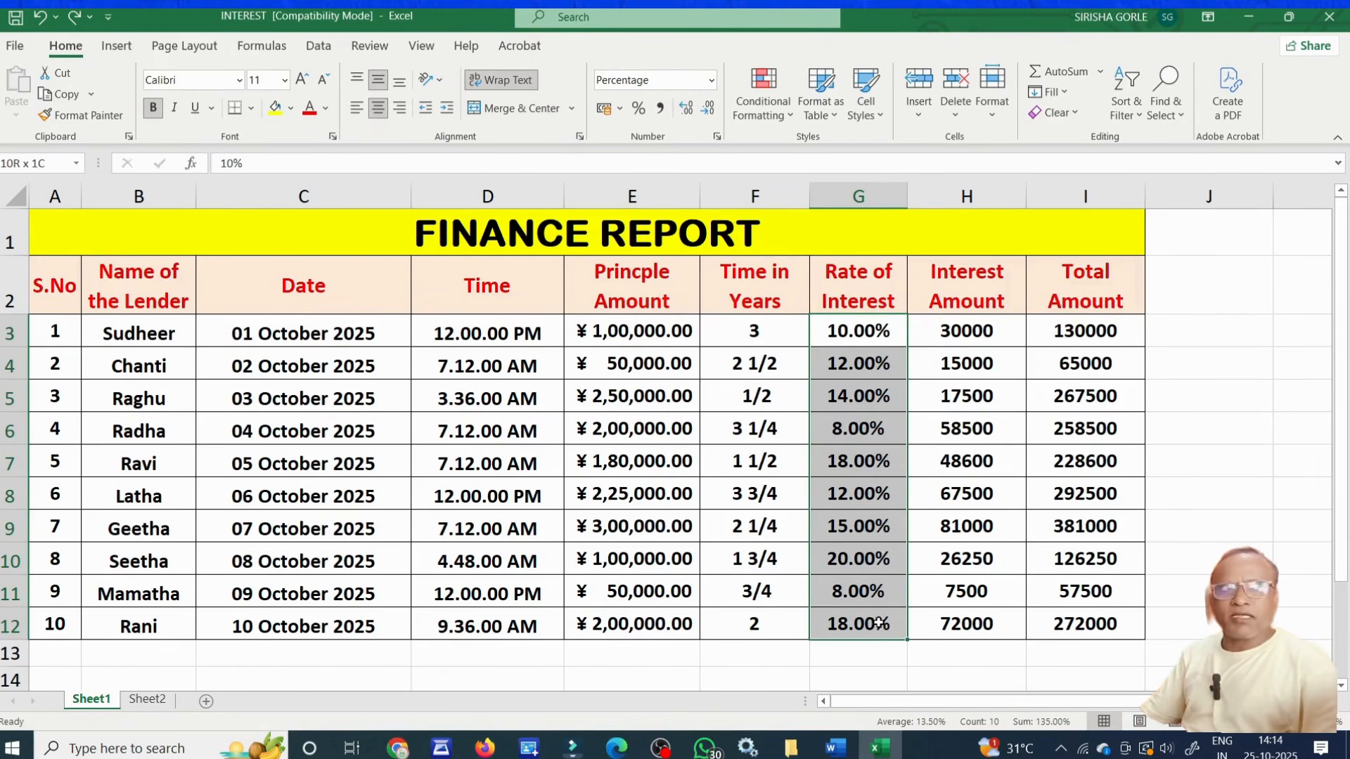
left_click(891, 393)
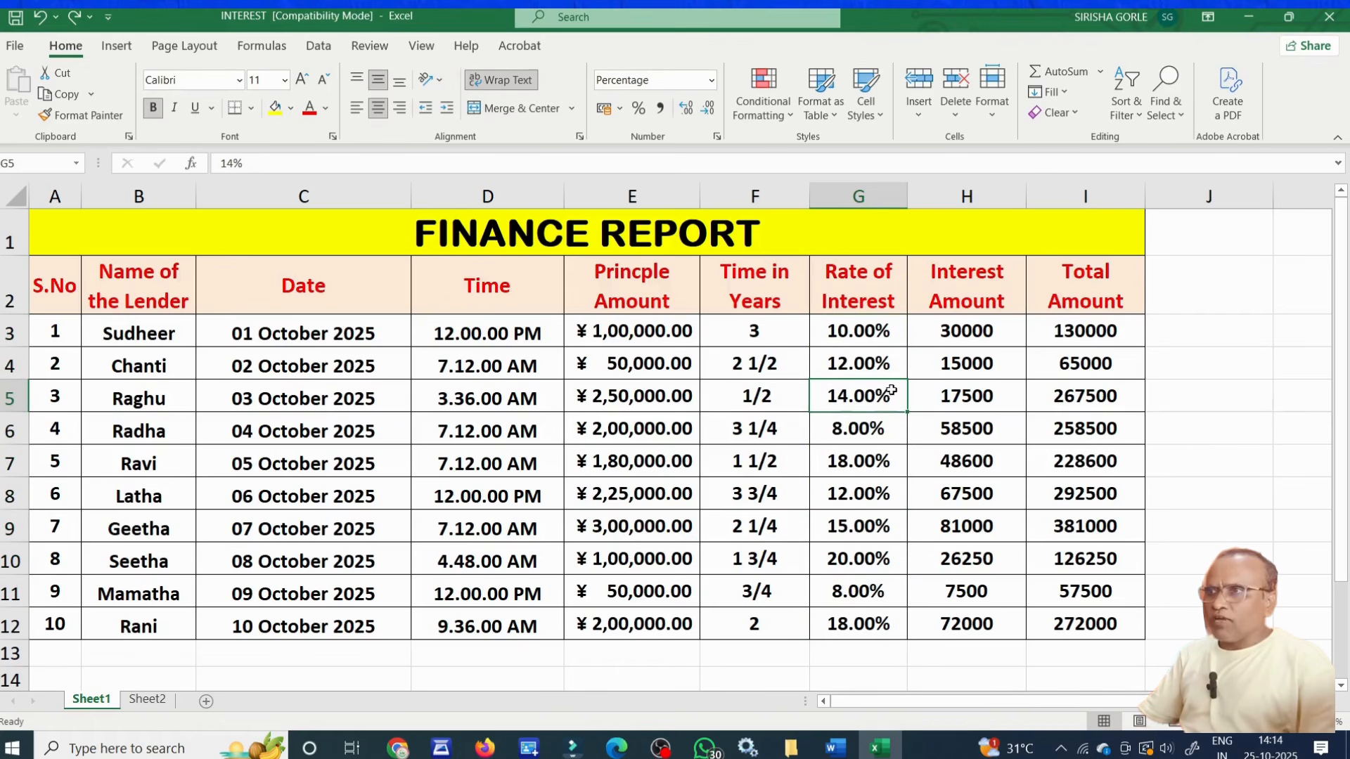
left_click_drag(895, 355, 878, 615)
left_click(872, 539)
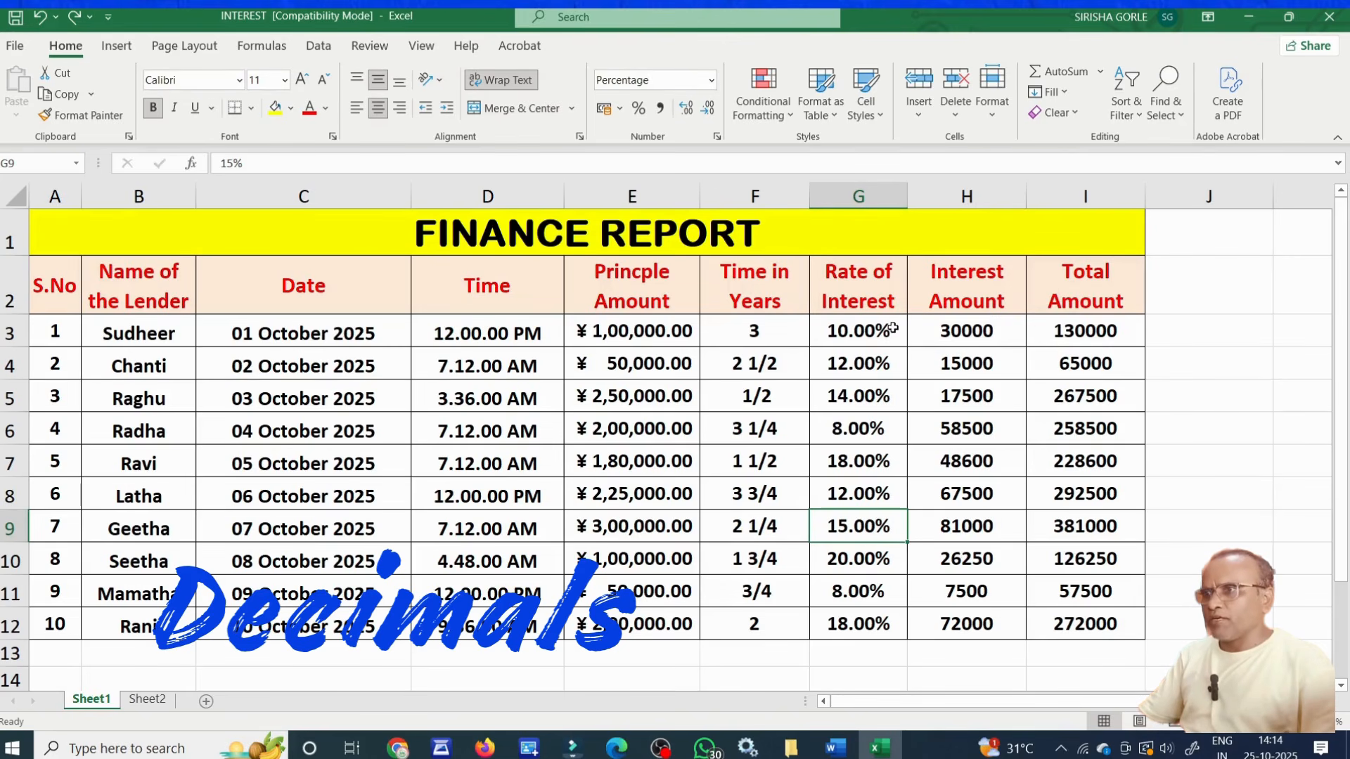
Increase the Rate of Interest percentages in G3:G12 to four decimal places.
left_click_drag(891, 328, 886, 626)
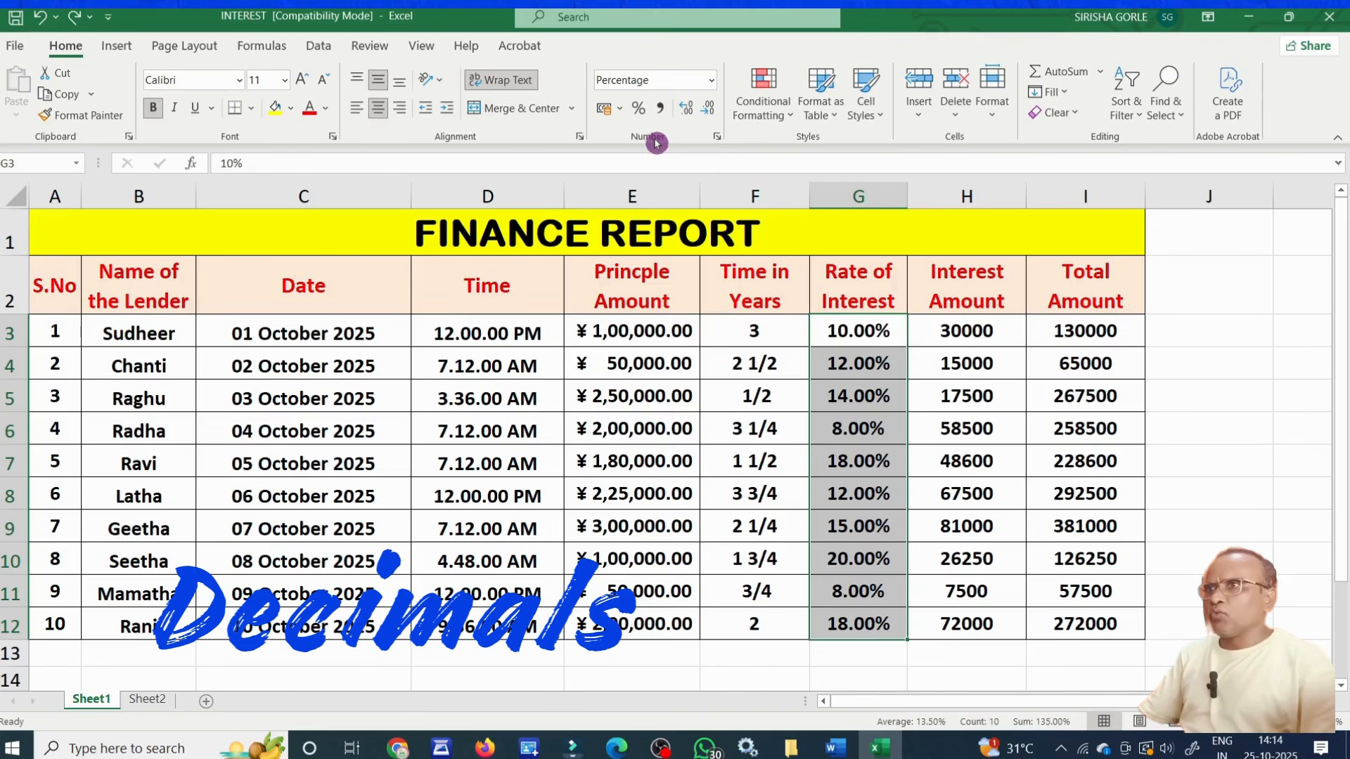
left_click(686, 113)
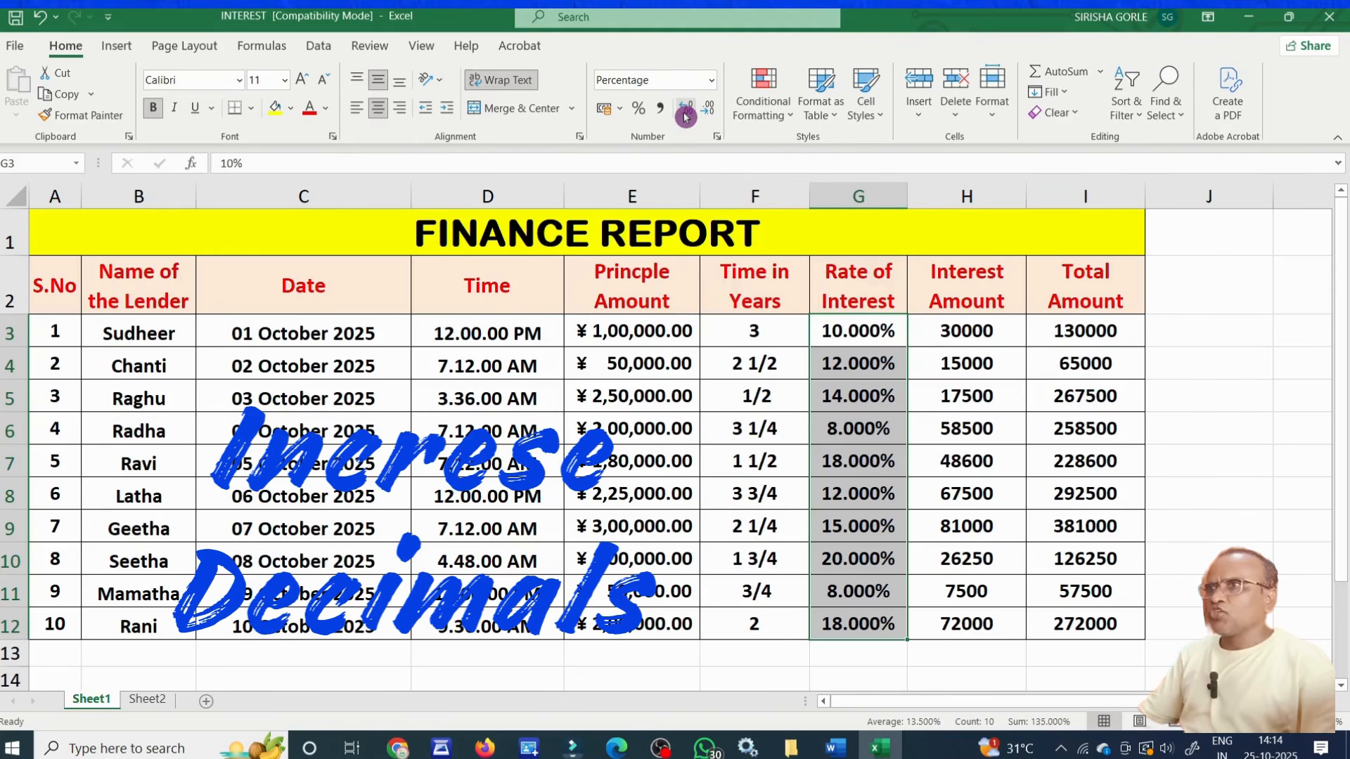
left_click(685, 114)
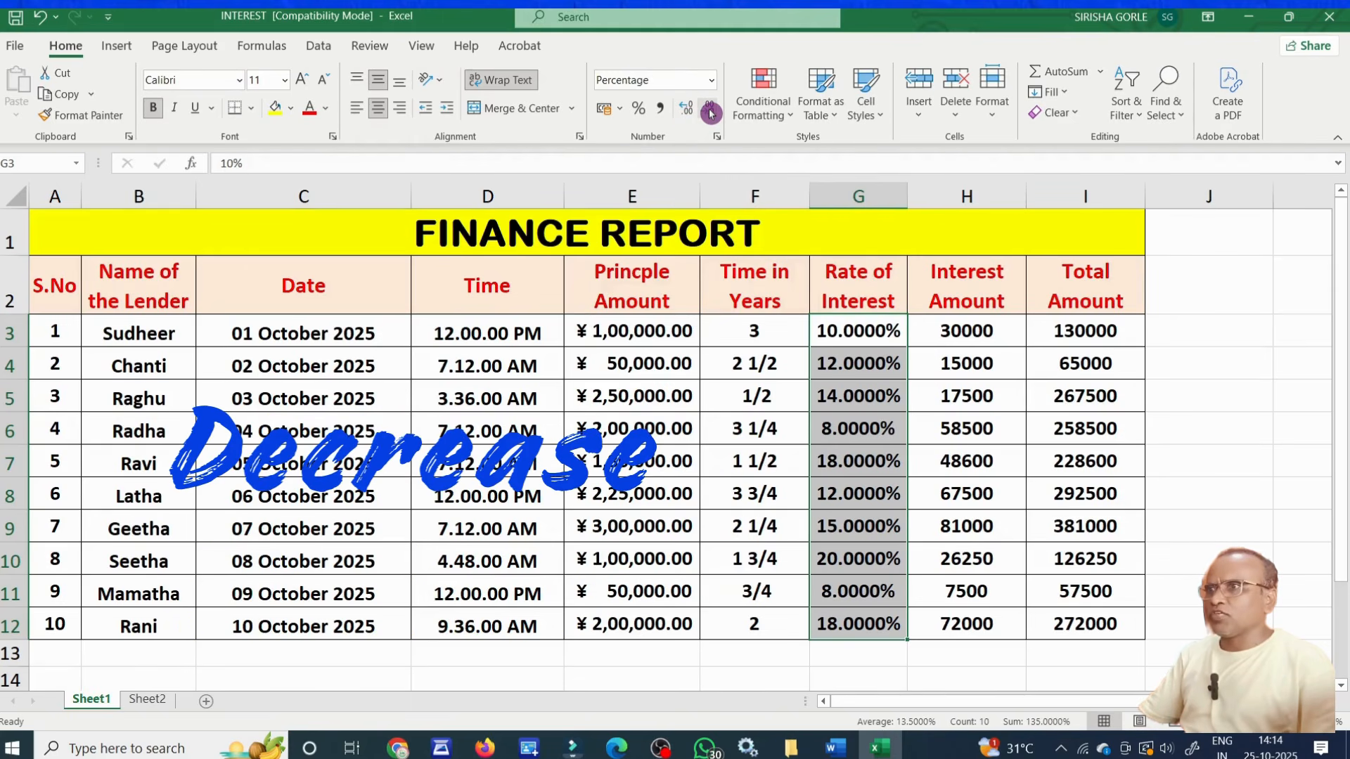
Decrease the Rate of Interest percentages in G3:G12 to zero decimal places.
left_click(710, 112)
left_click(710, 113)
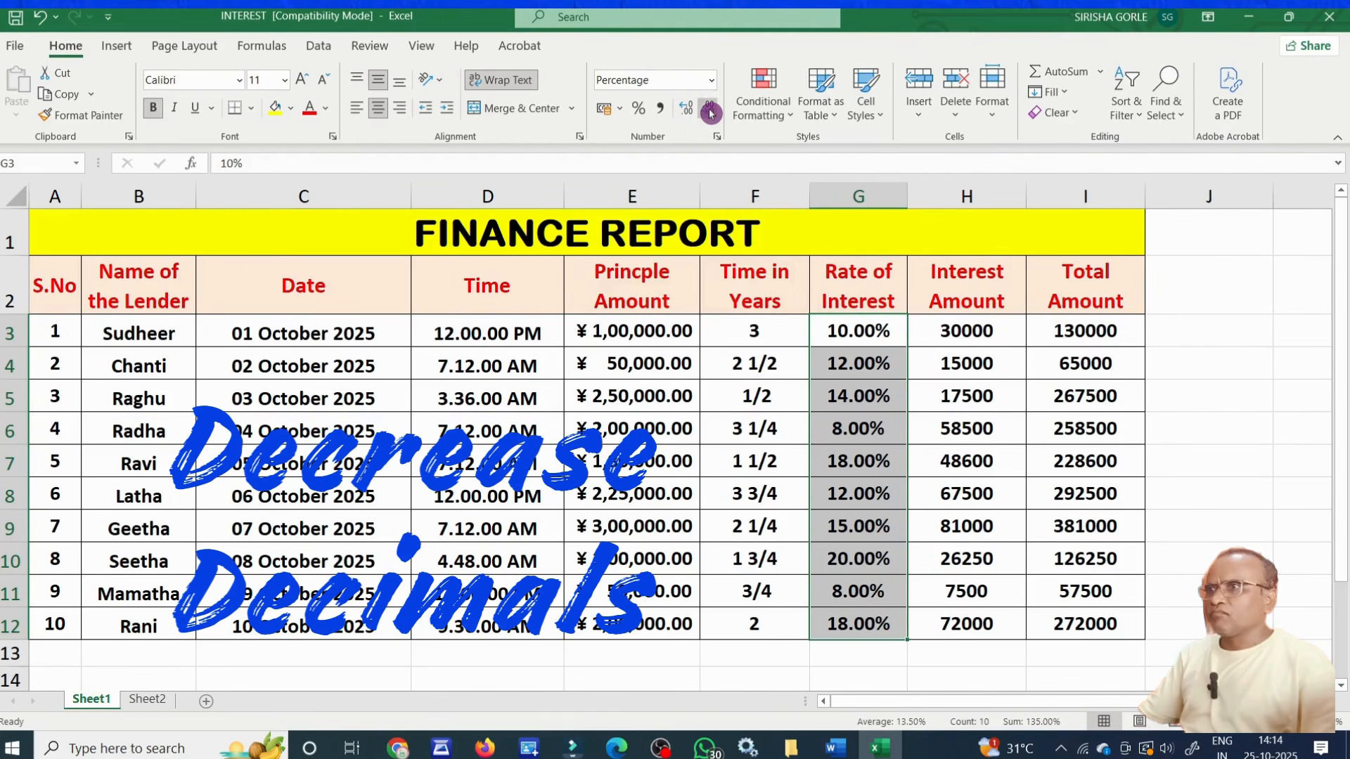
left_click(710, 112)
left_click(710, 113)
left_click(958, 480)
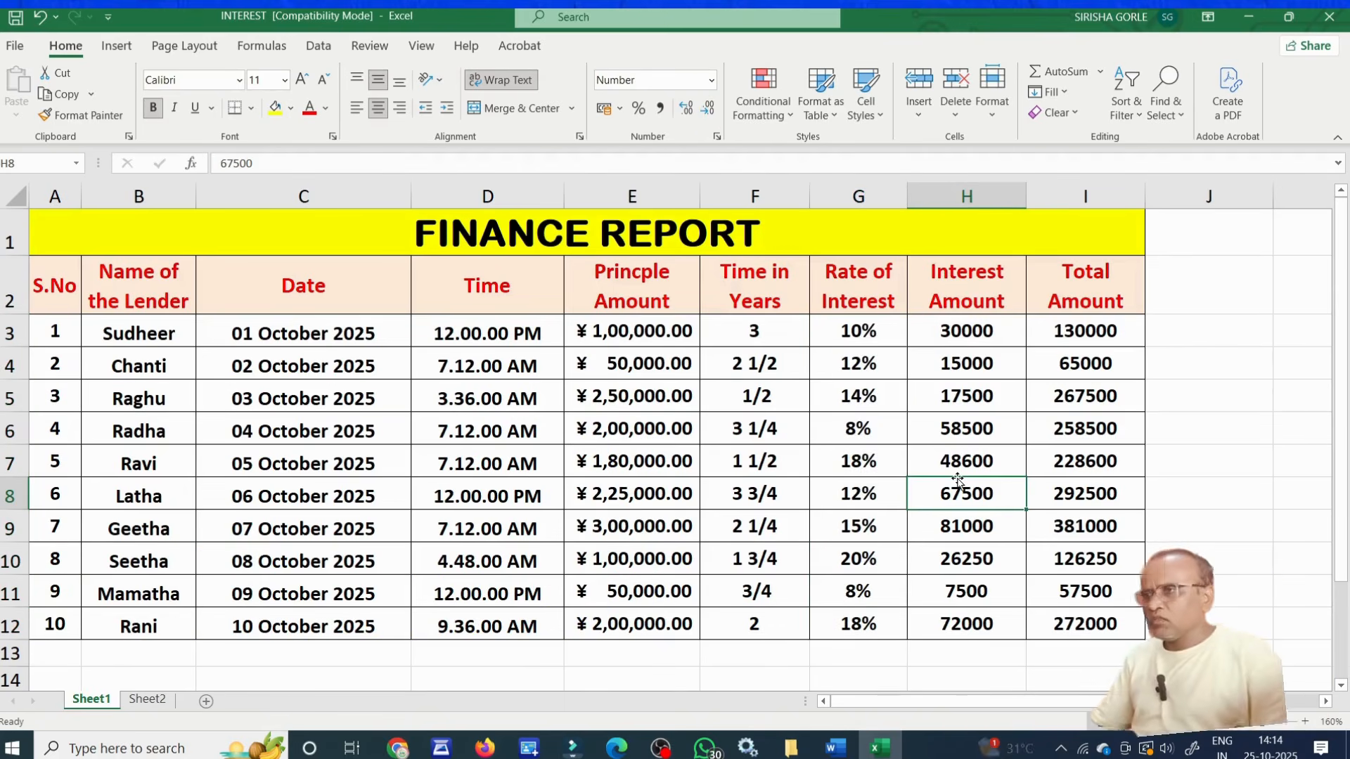
left_click(1009, 459)
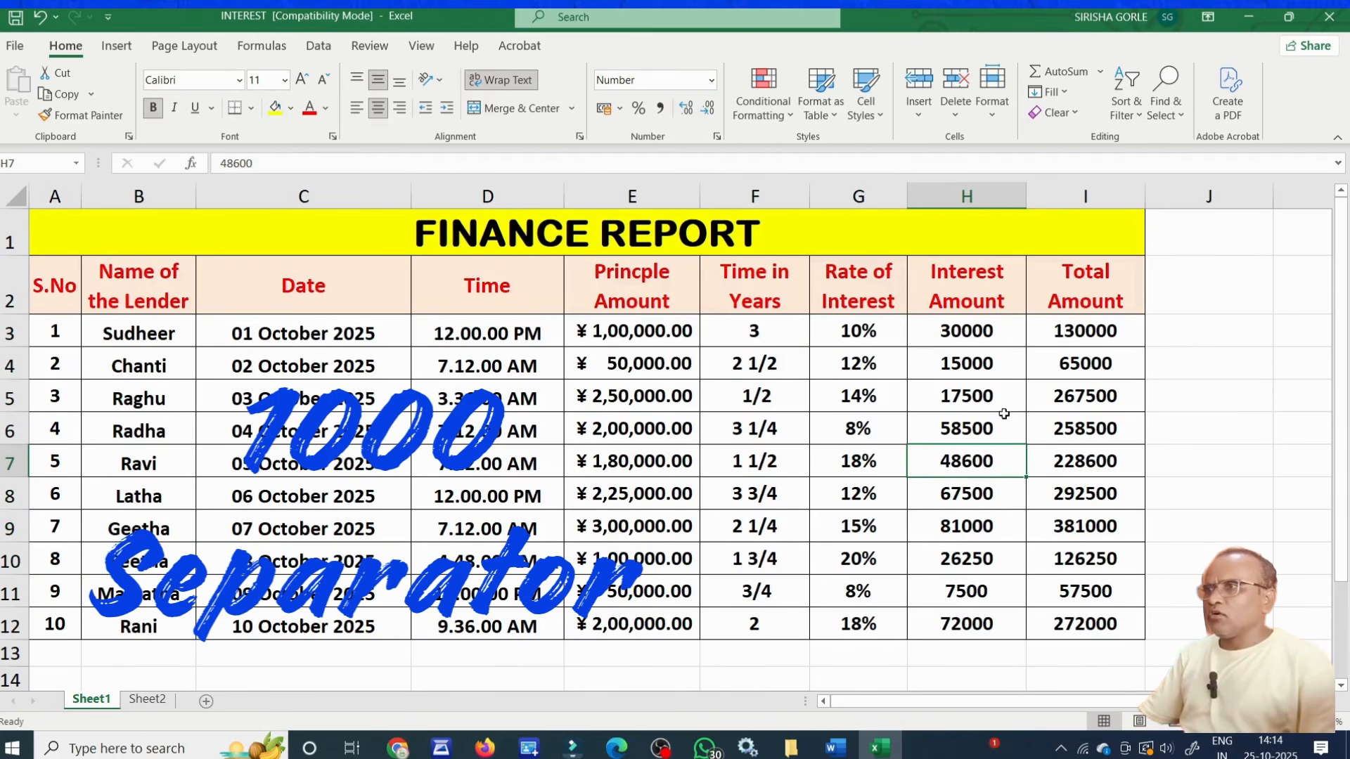
left_click(930, 331)
left_click_drag(1079, 410, 1086, 626)
left_click(1072, 573)
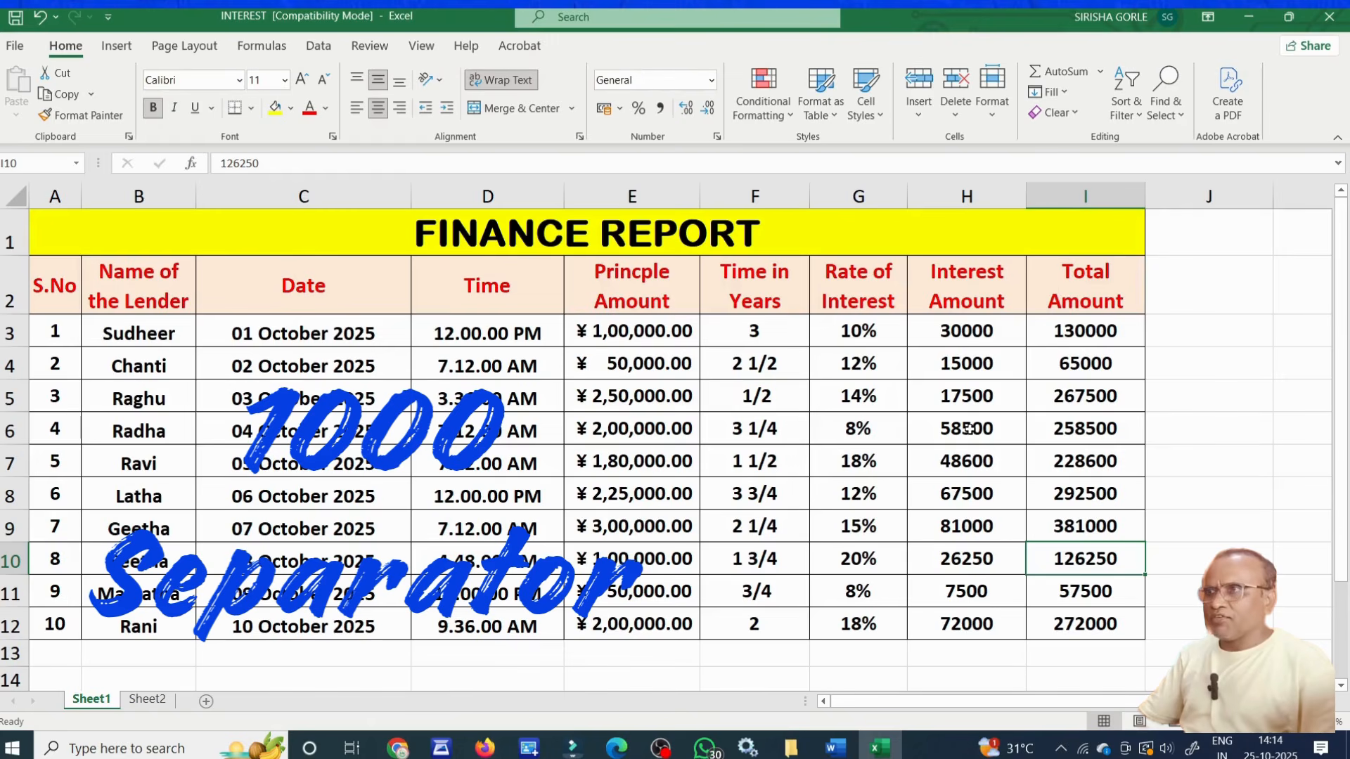
left_click(1003, 407)
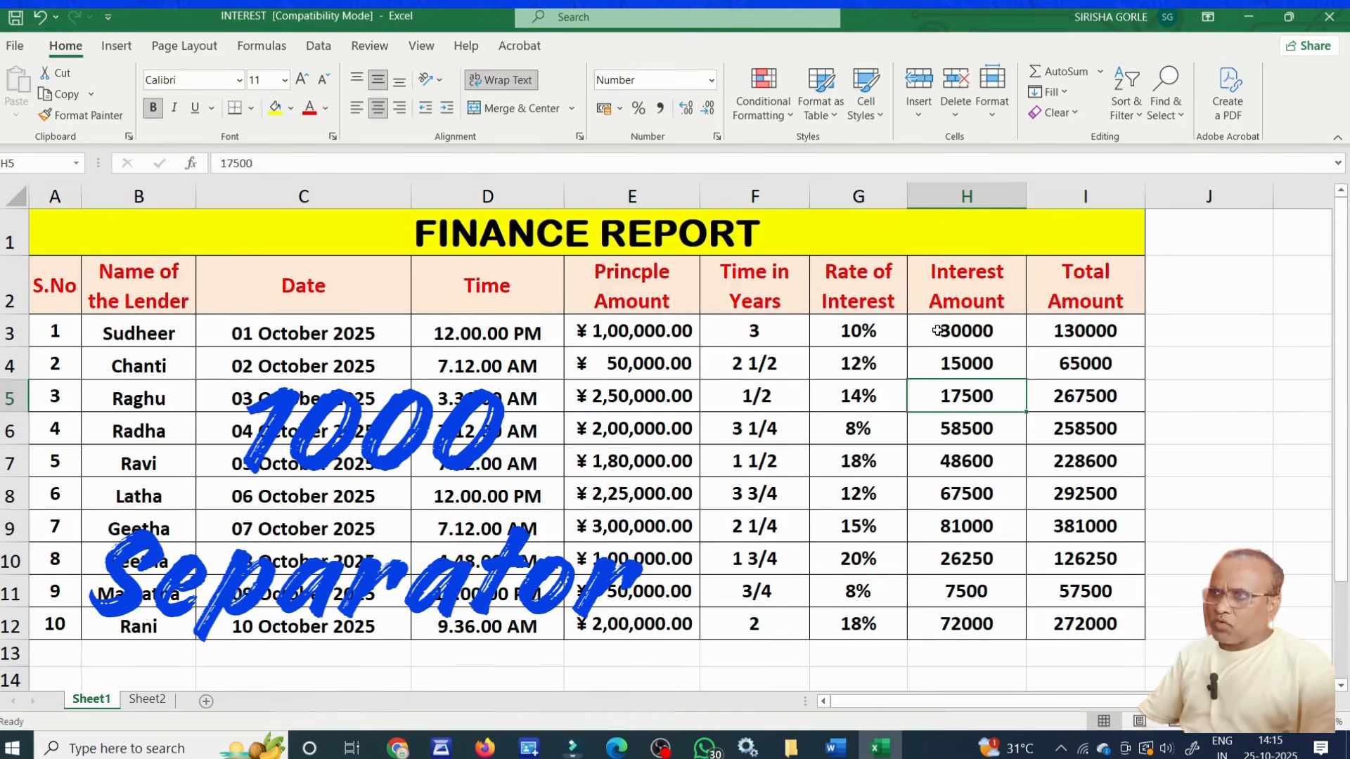
Apply Comma Style with thousands separators to the Interest Amount and Total Amount values in H3:I12.
left_click_drag(936, 329, 1080, 616)
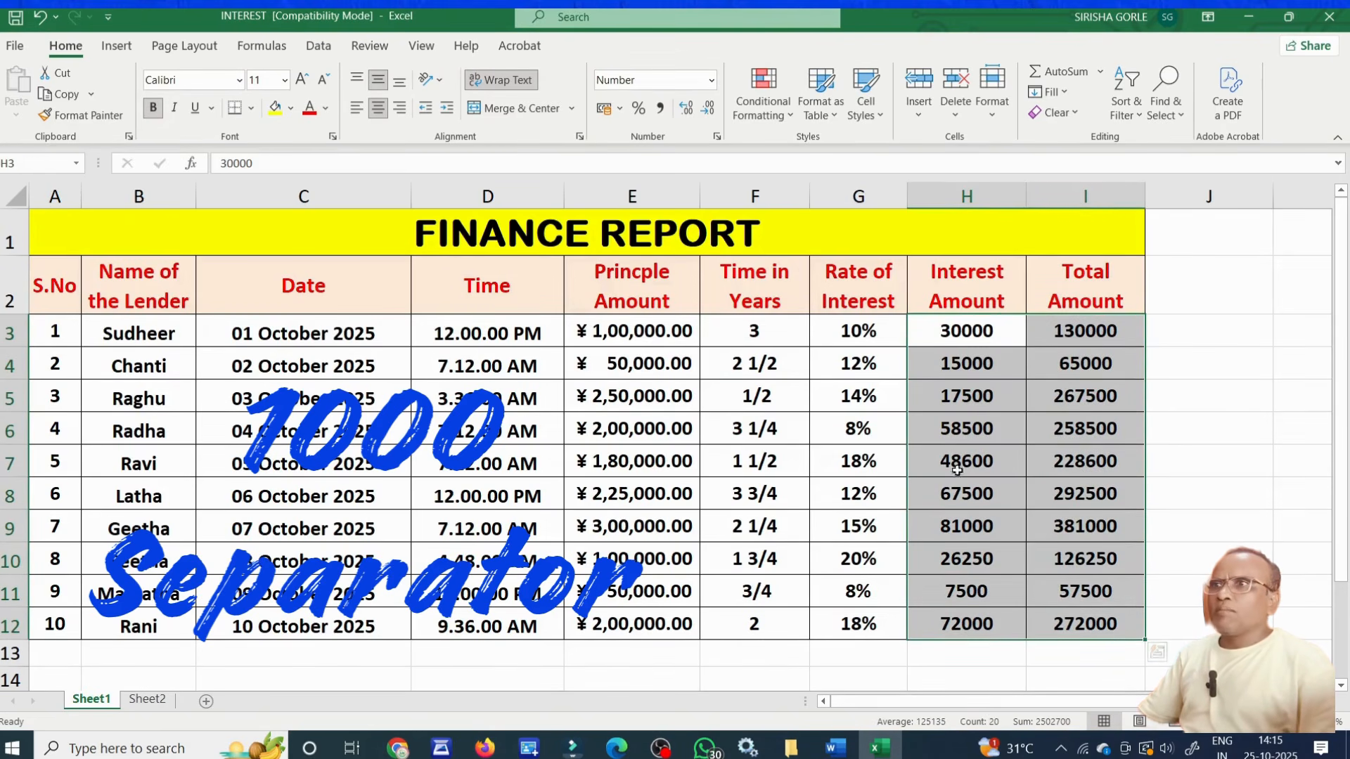
left_click(661, 115)
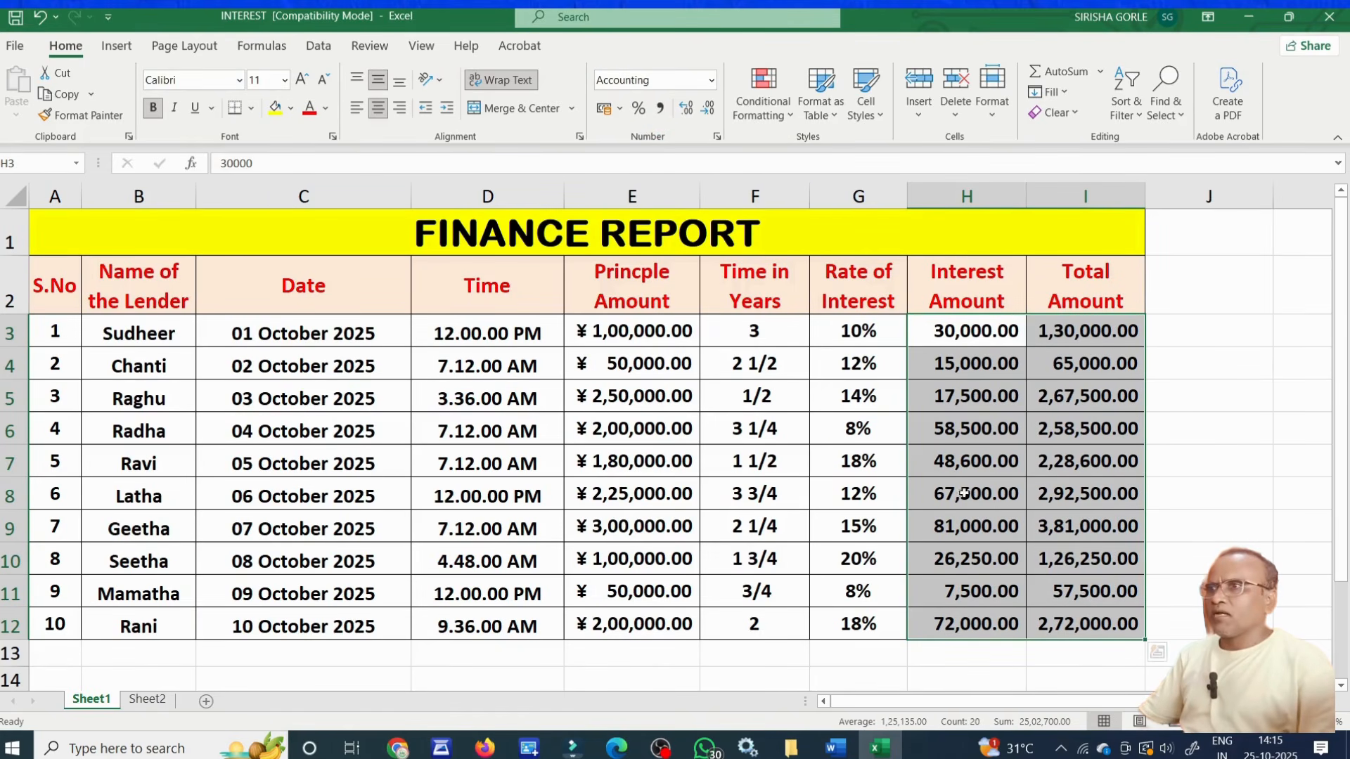
left_click(1075, 465)
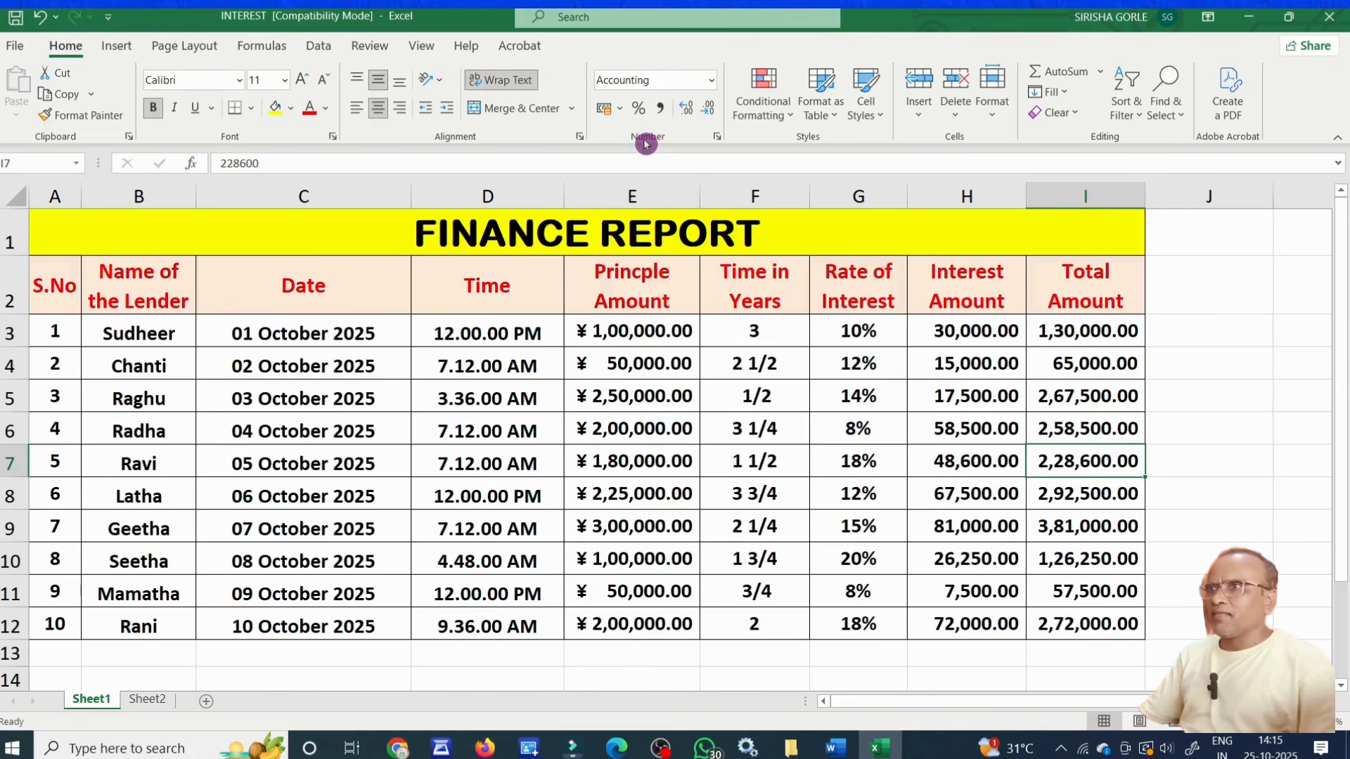
Open the Format Cells dialog for Total Amount cell I7, review its number categories and close it.
left_click(721, 141)
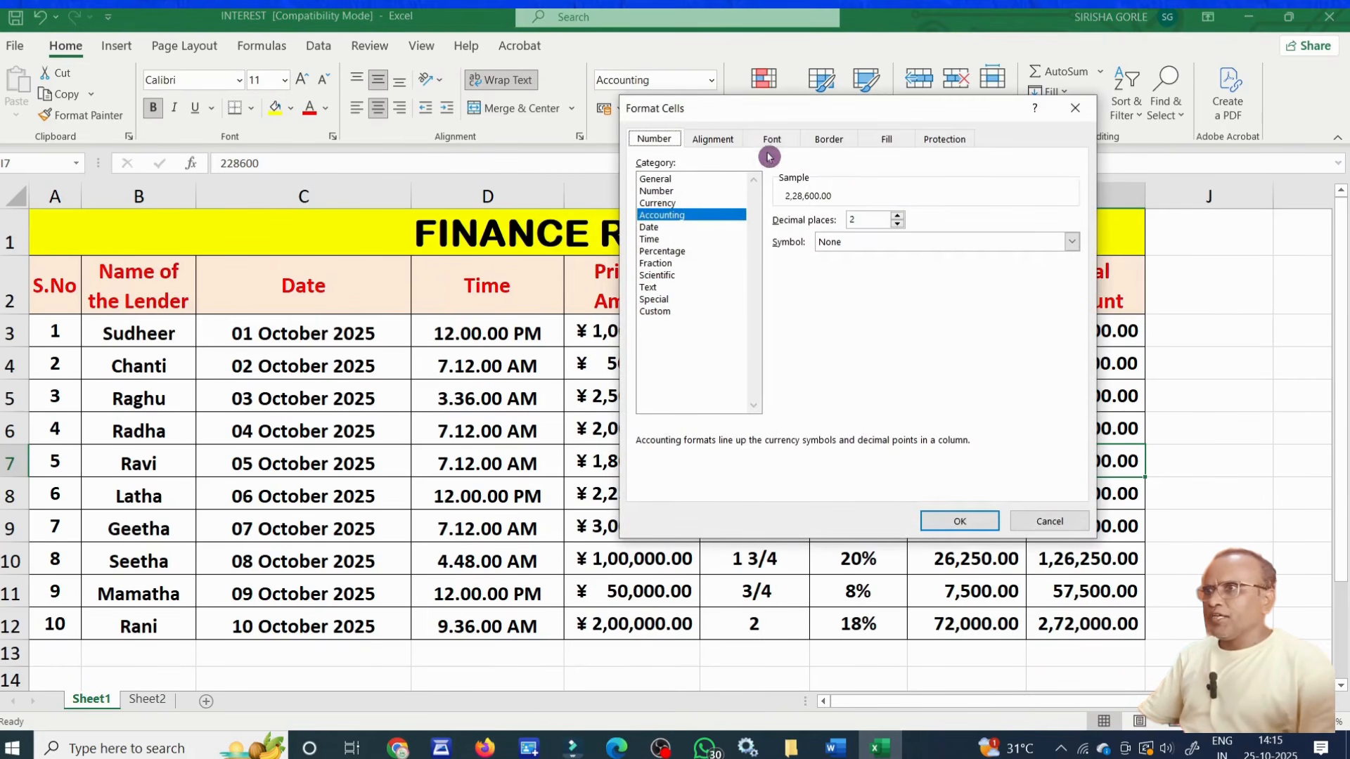
left_click_drag(868, 113, 1056, 214)
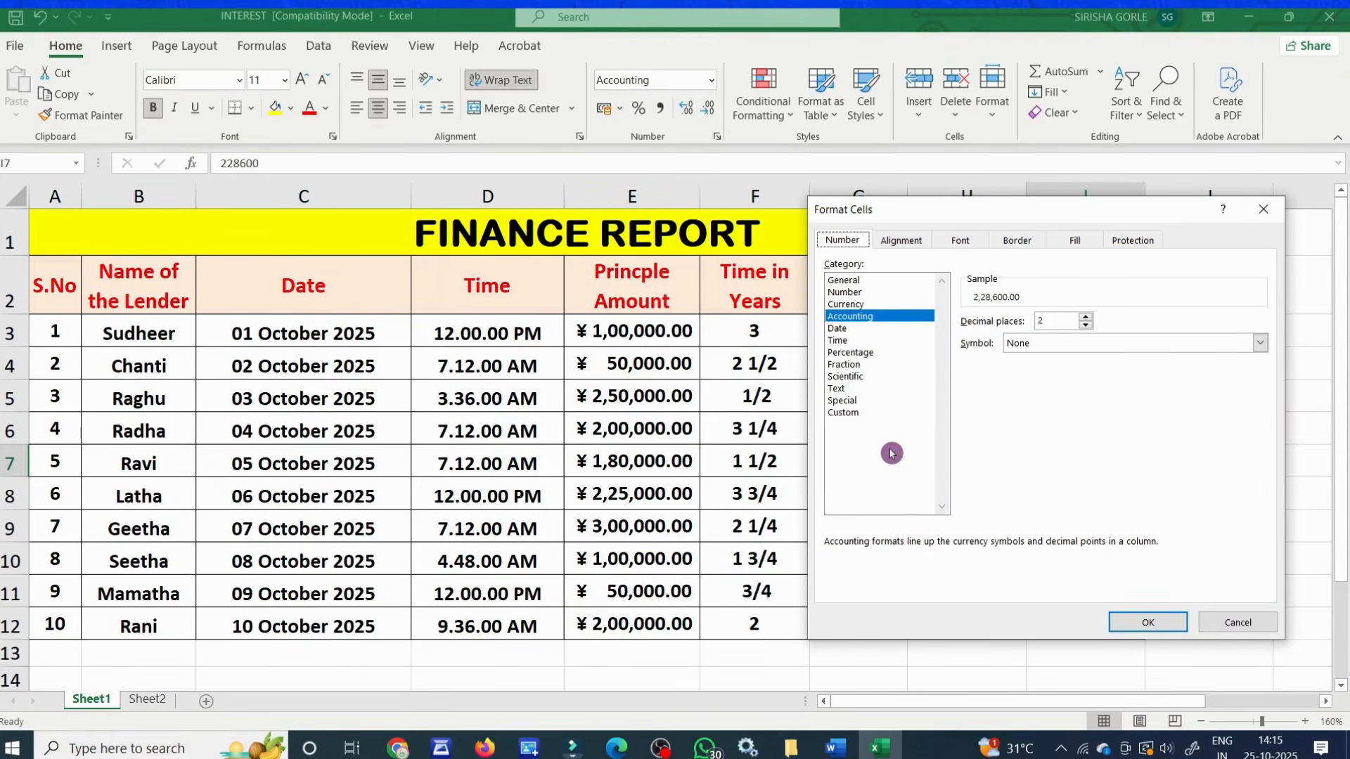
left_click(1158, 625)
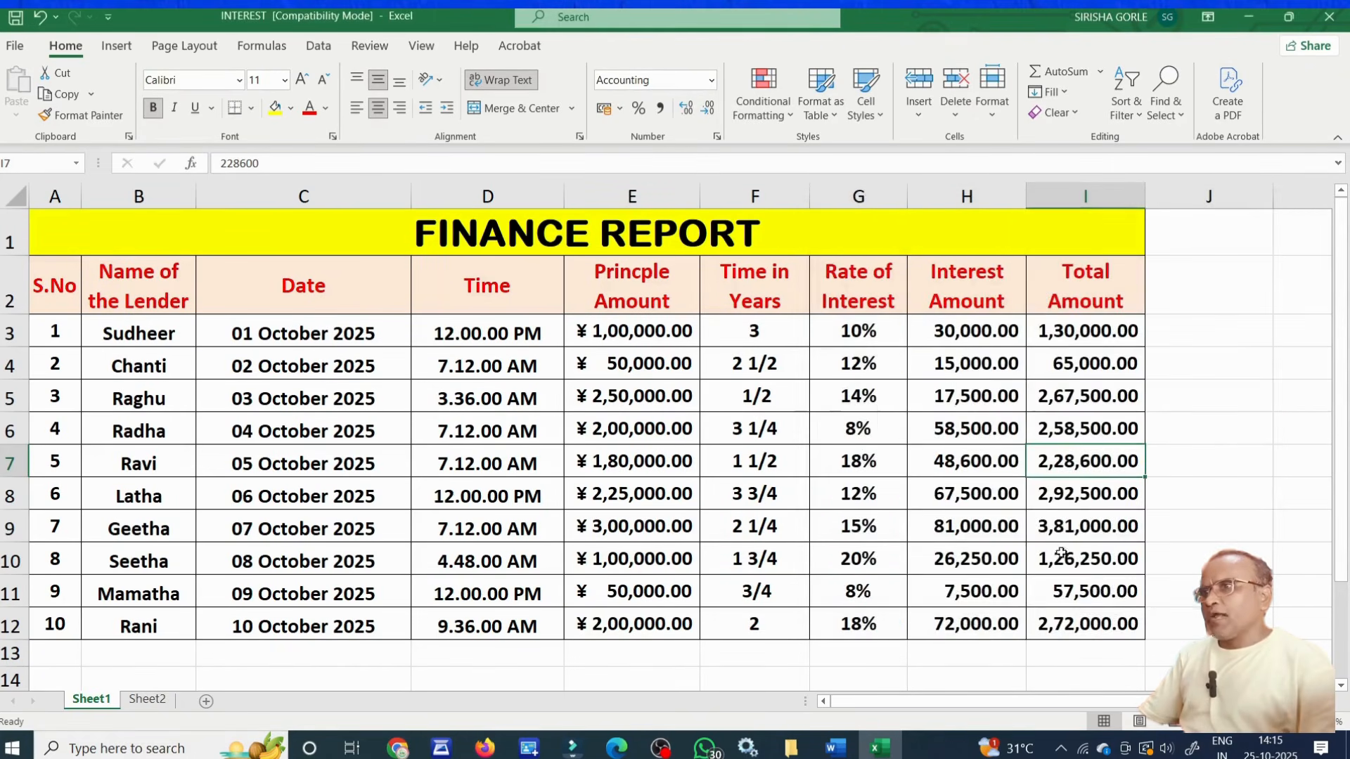
View the Format Cells number settings for Rate of Interest cell G6 and leave the dialog without changes.
right_click(850, 419)
right_click(850, 419)
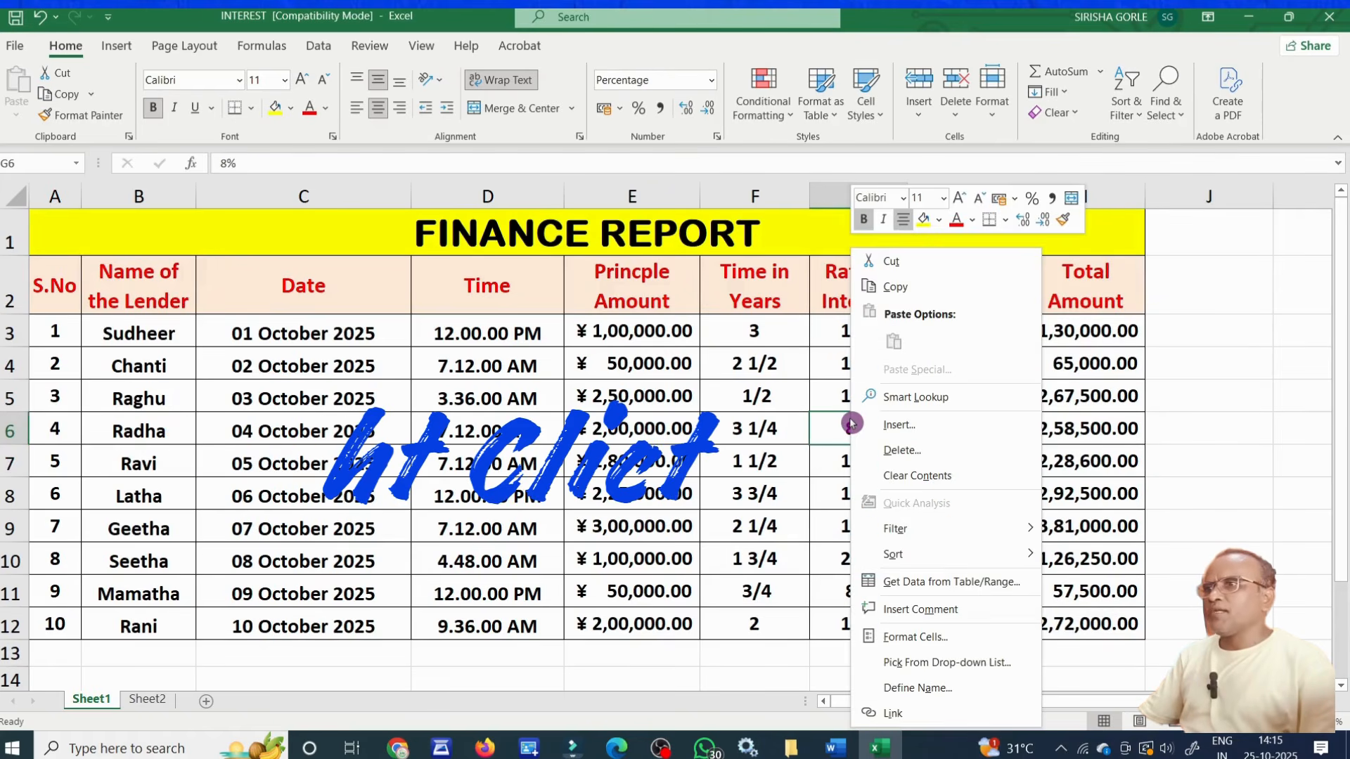
left_click(935, 637)
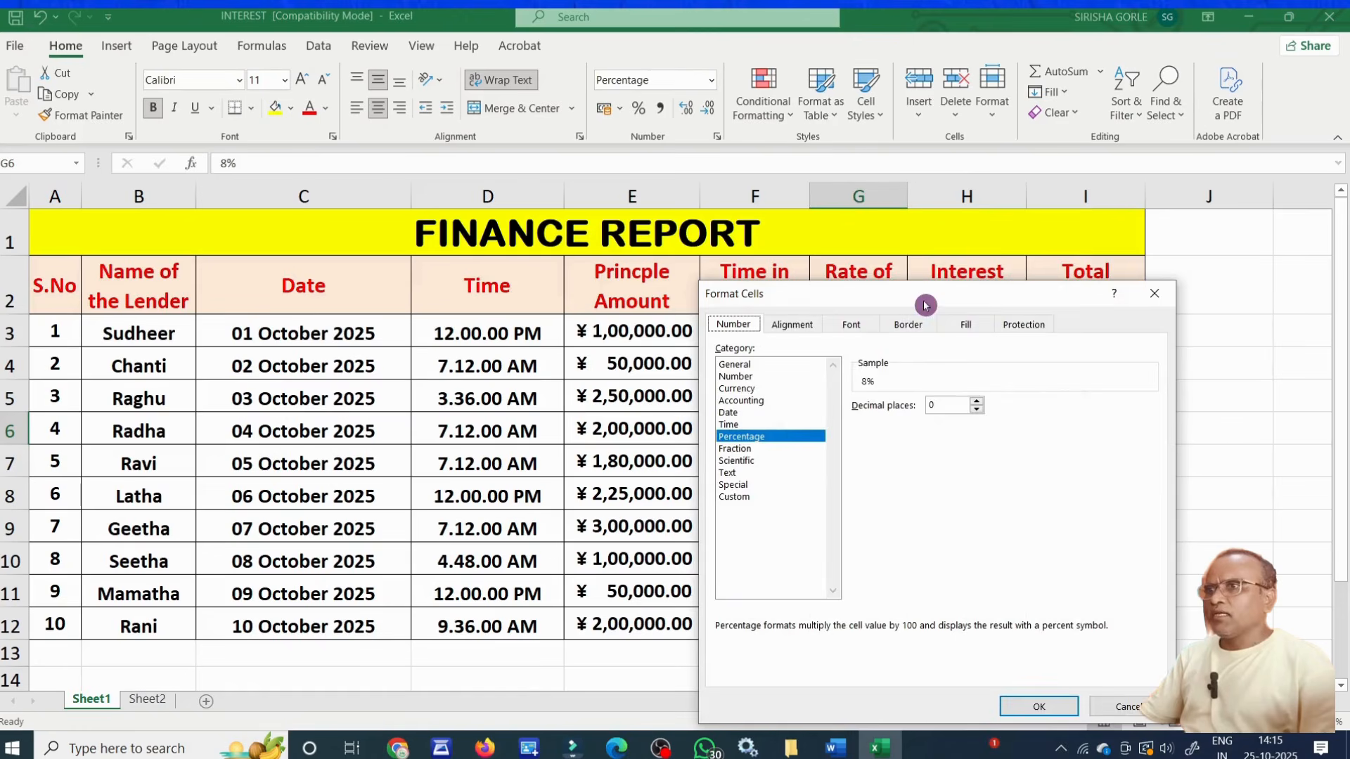
left_click_drag(924, 302, 982, 256)
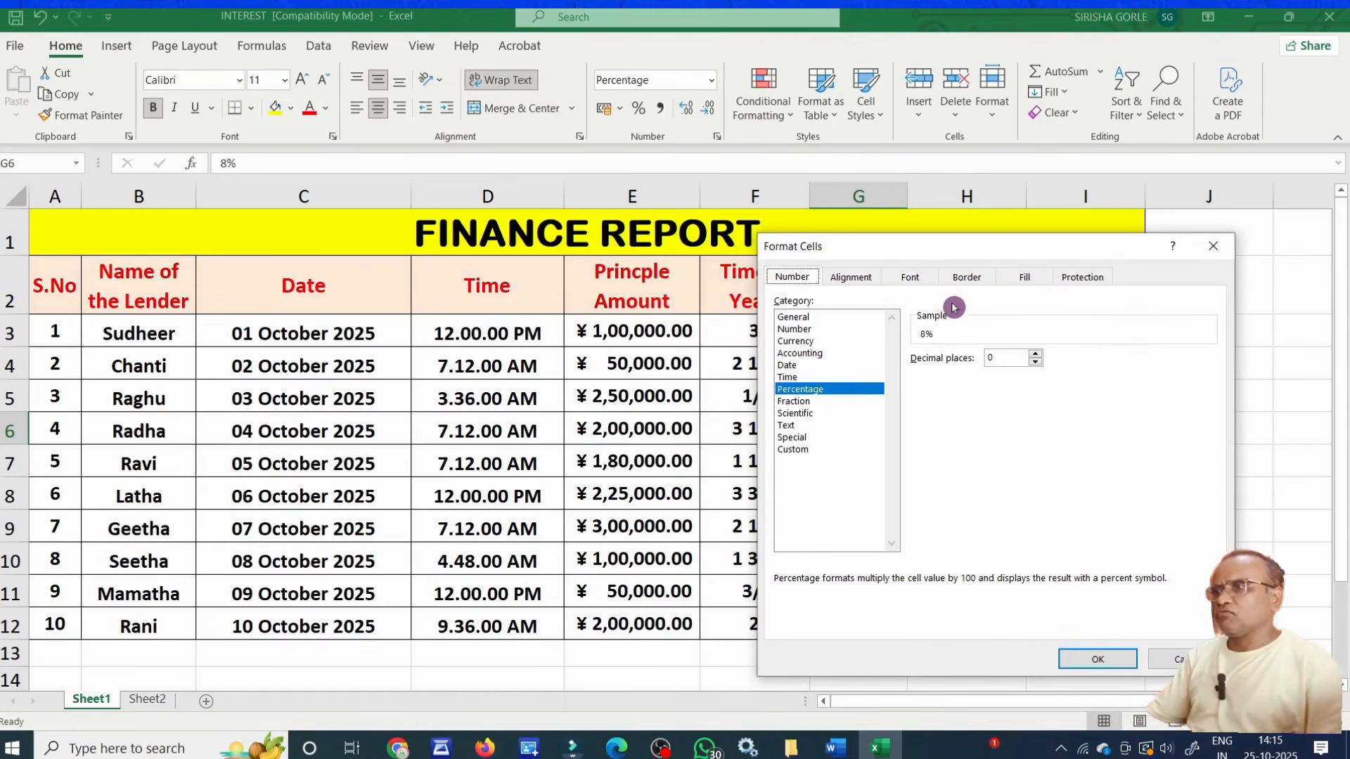
left_click(1177, 659)
left_click(1224, 518)
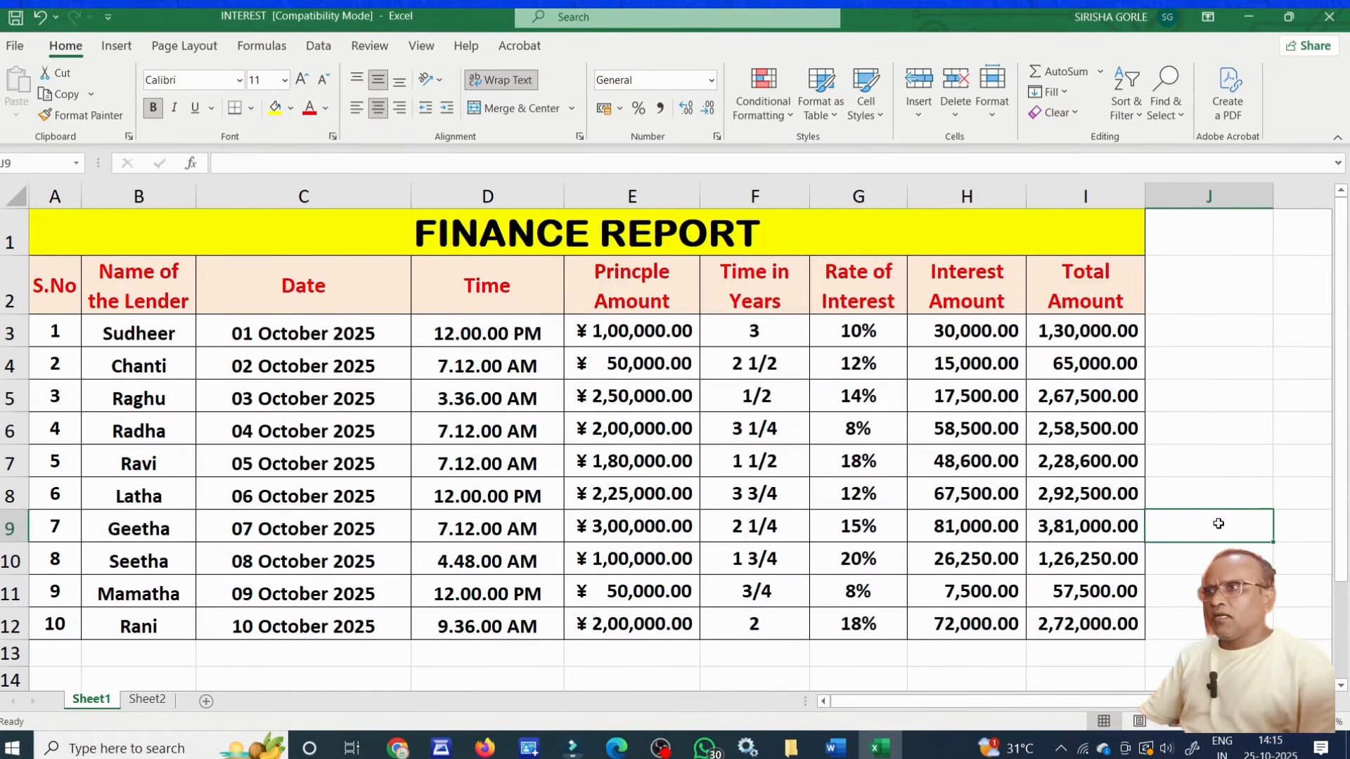